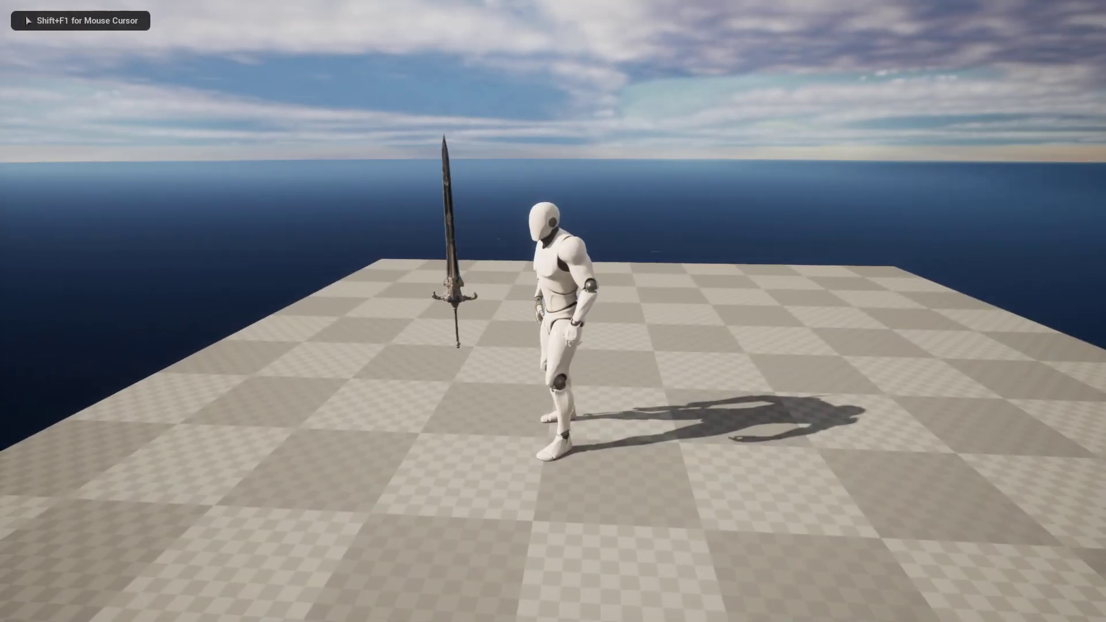
# - Stop the play session, select the sword in the level and leave the full-screen viewport
pyautogui.press('w')
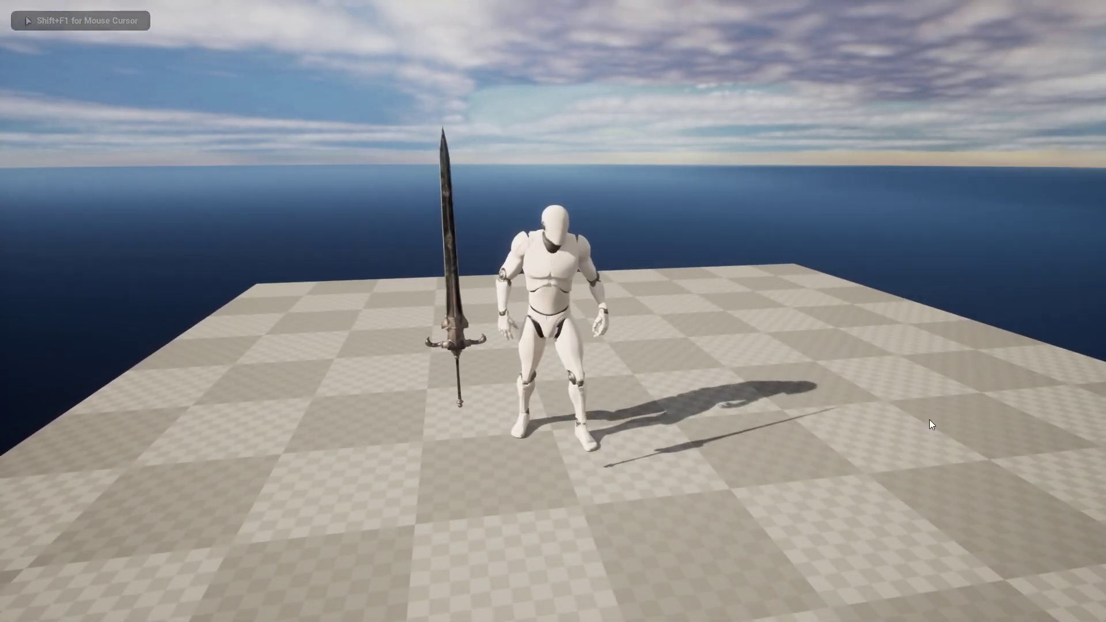
pyautogui.press('Escape')
pyautogui.click(453, 324)
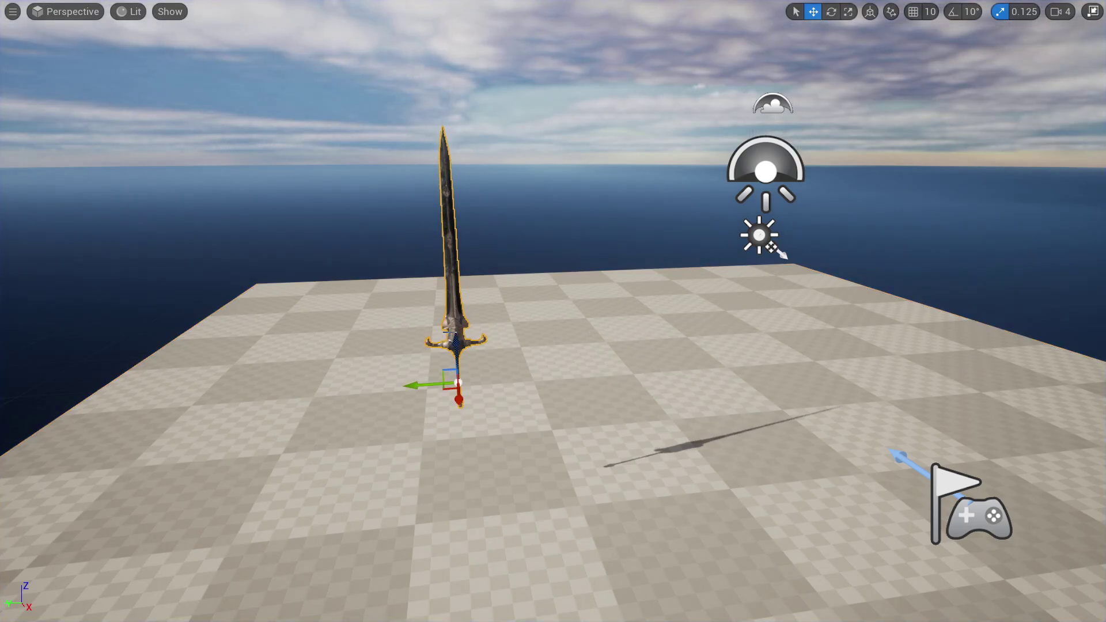
pyautogui.press('F11')
pyautogui.press('f')
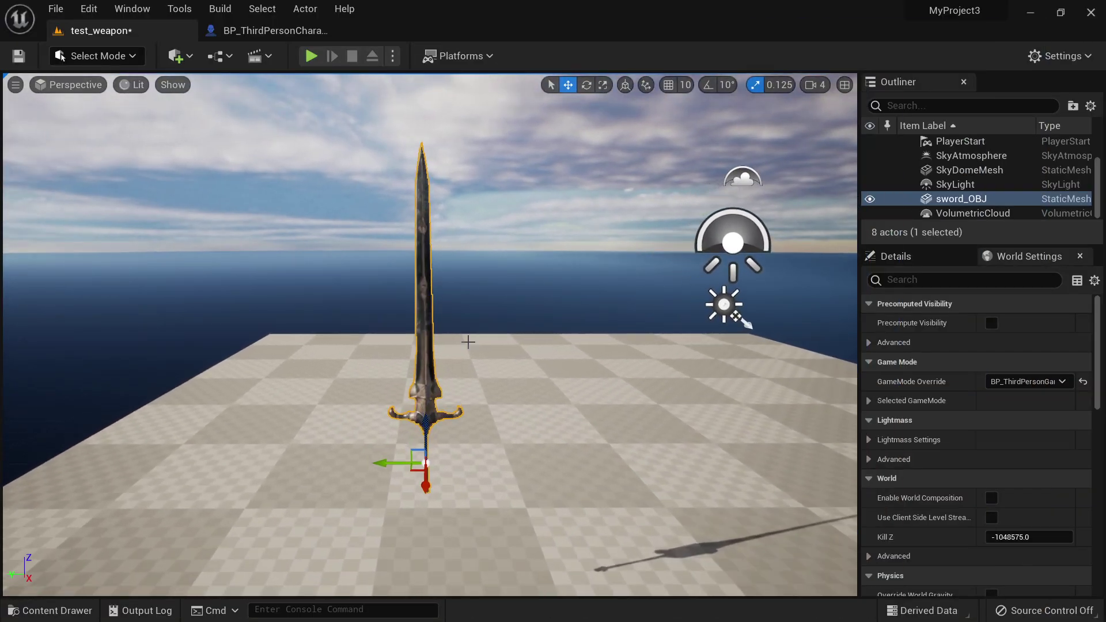
# - Switch the level editor to Modeling mode with the sword still selected
pyautogui.press('a')
pyautogui.moveTo(439, 411); pyautogui.dragTo(479, 386, button='right')
pyautogui.press('q')
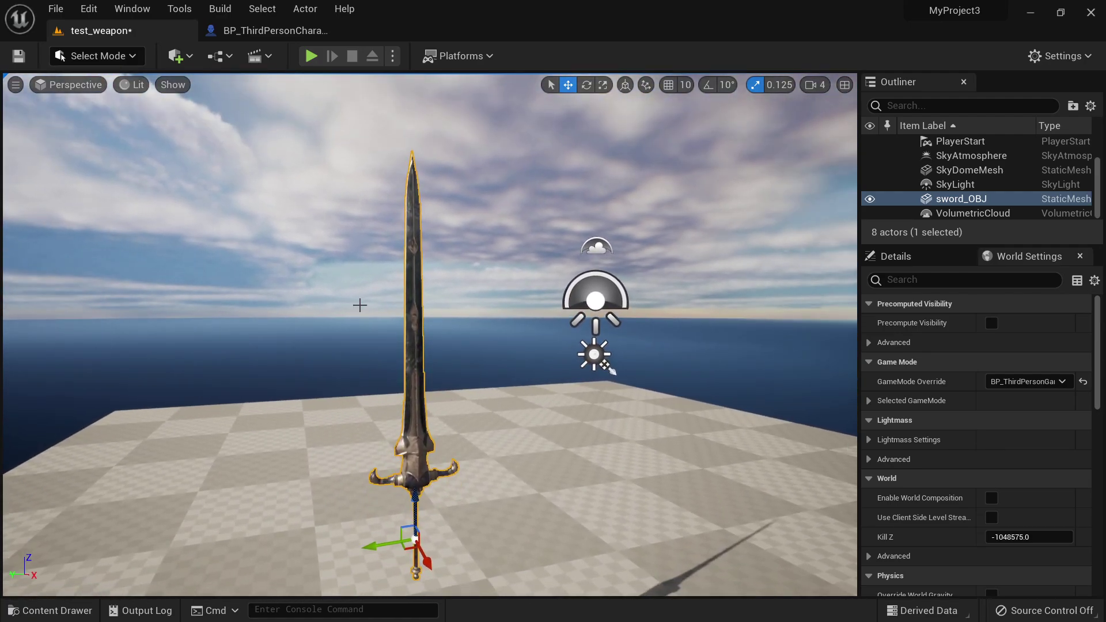
pyautogui.press('d')
pyautogui.moveTo(449, 337); pyautogui.dragTo(417, 333, button='right')
pyautogui.press('w')
pyautogui.press('q')
pyautogui.click(111, 56)
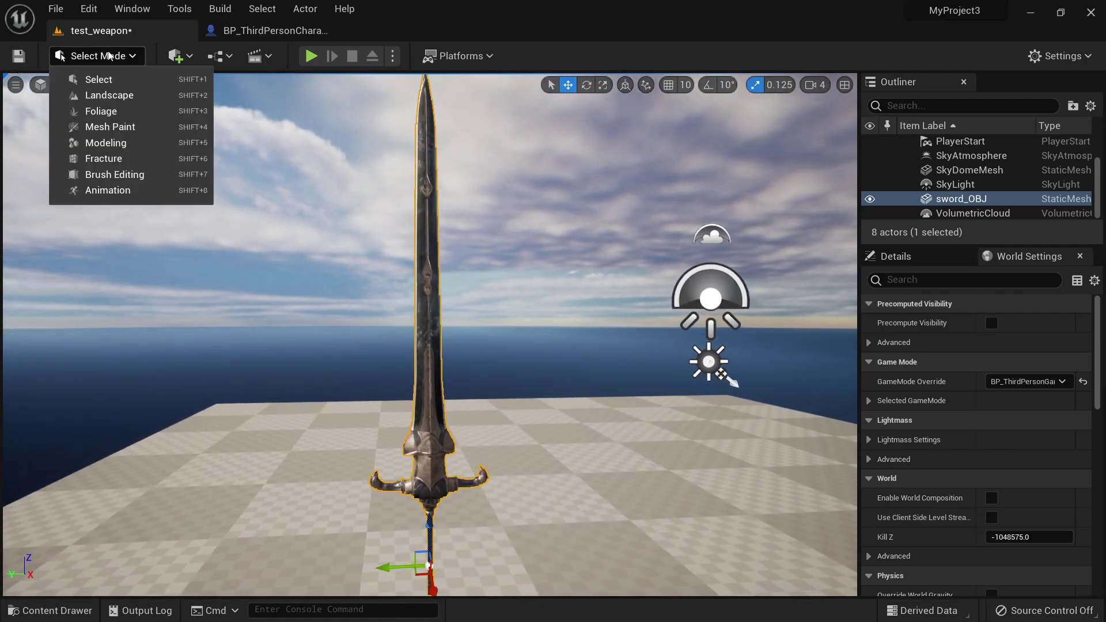
pyautogui.click(107, 143)
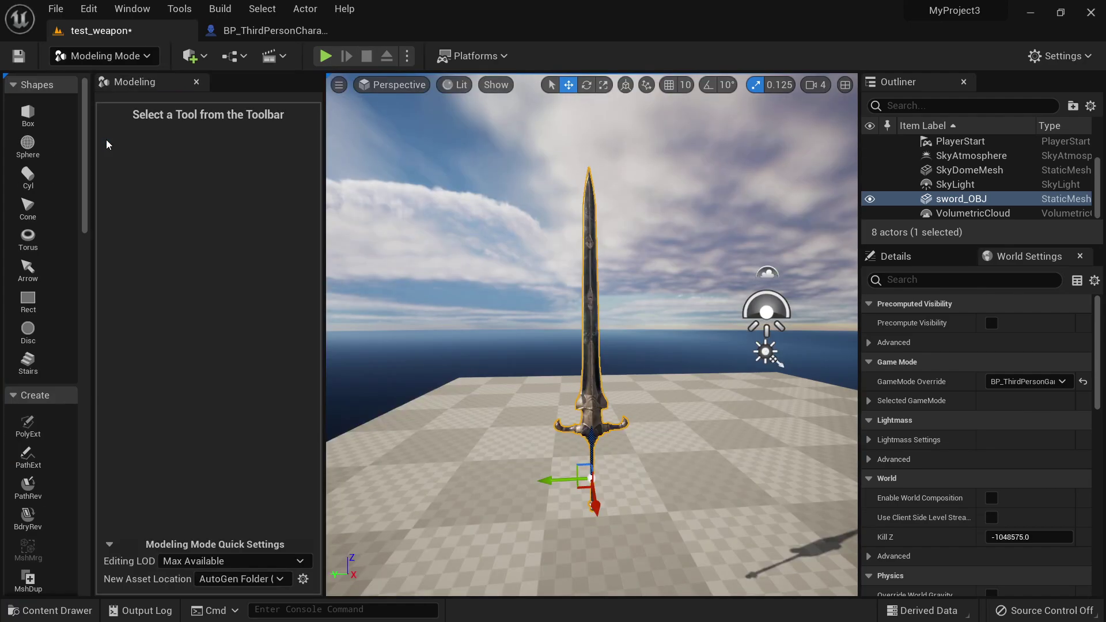
# - Run the Edit Pivot tool on the sword and accept the pivot at the middle of its handle
pyautogui.press('w')
pyautogui.press('q')
pyautogui.moveTo(551, 340); pyautogui.dragTo(562, 349, button='right')
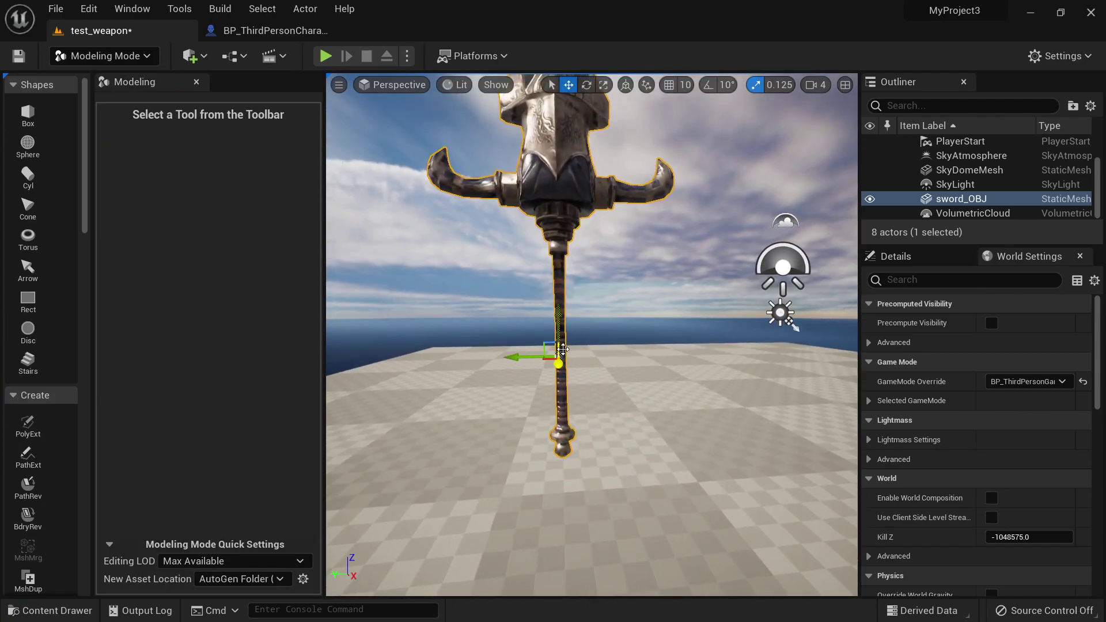
pyautogui.scroll(-8, 39, 450)
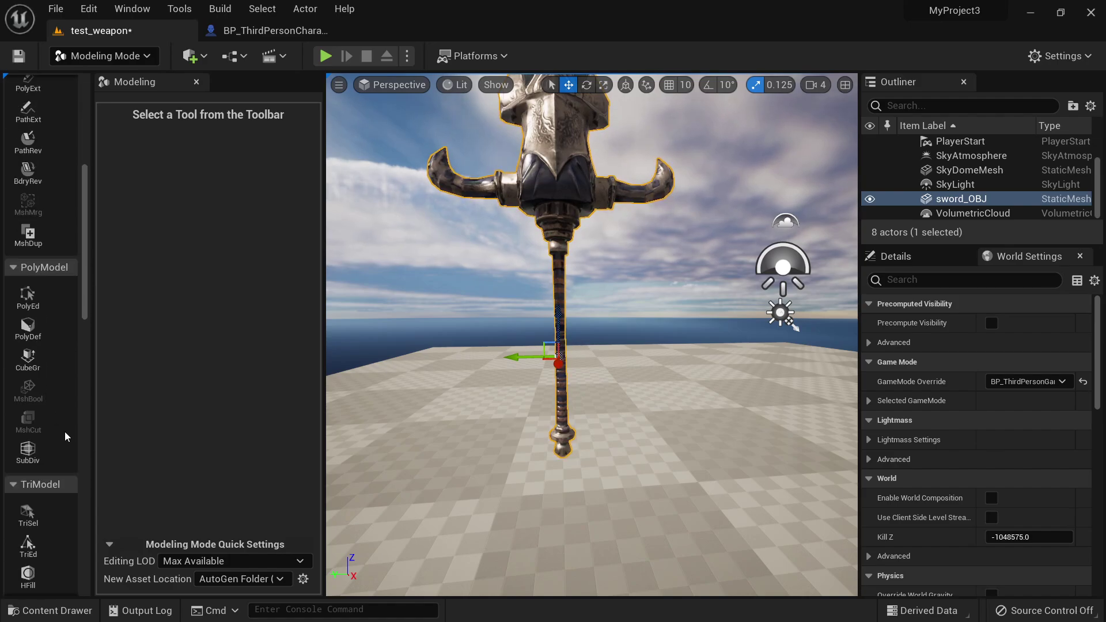
pyautogui.scroll(-10, 50, 448)
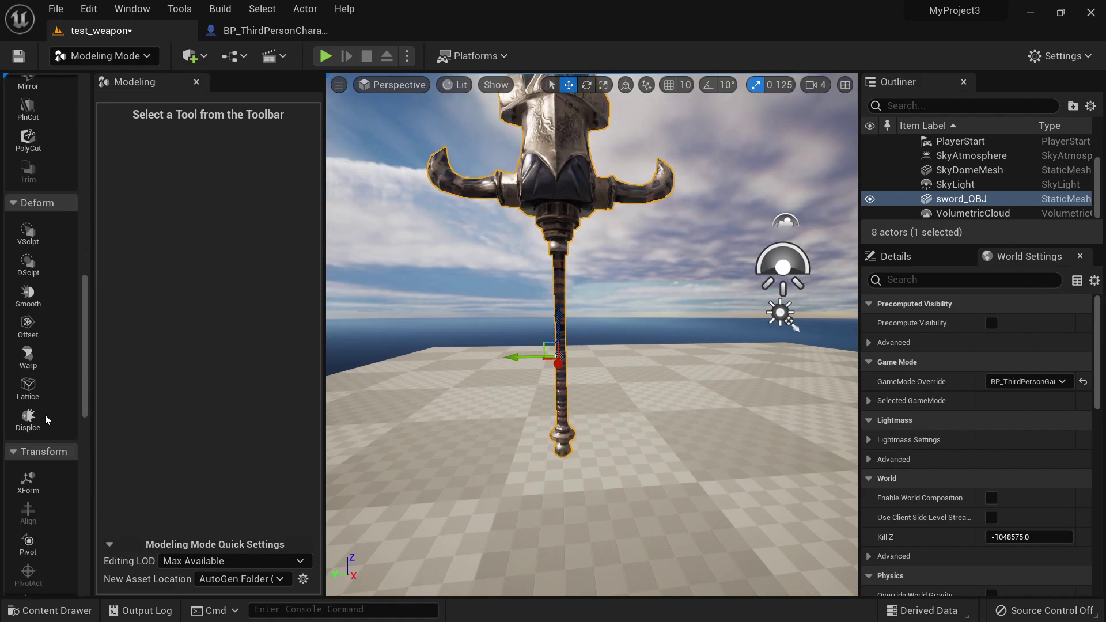
pyautogui.scroll(-4, 50, 195)
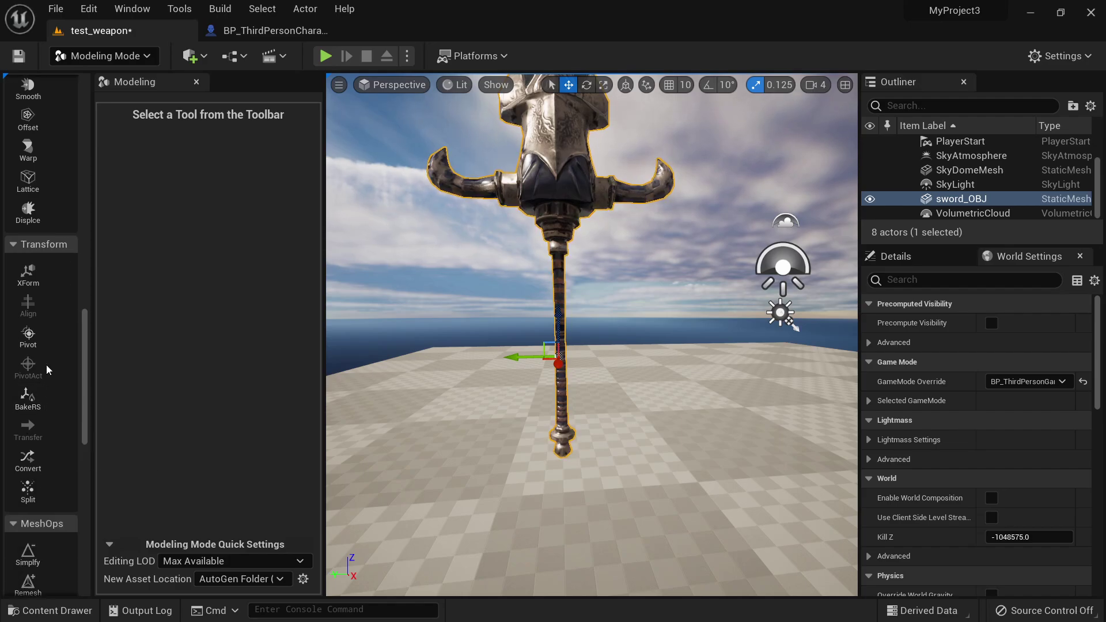
pyautogui.click(28, 337)
pyautogui.moveTo(577, 356); pyautogui.dragTo(531, 323)
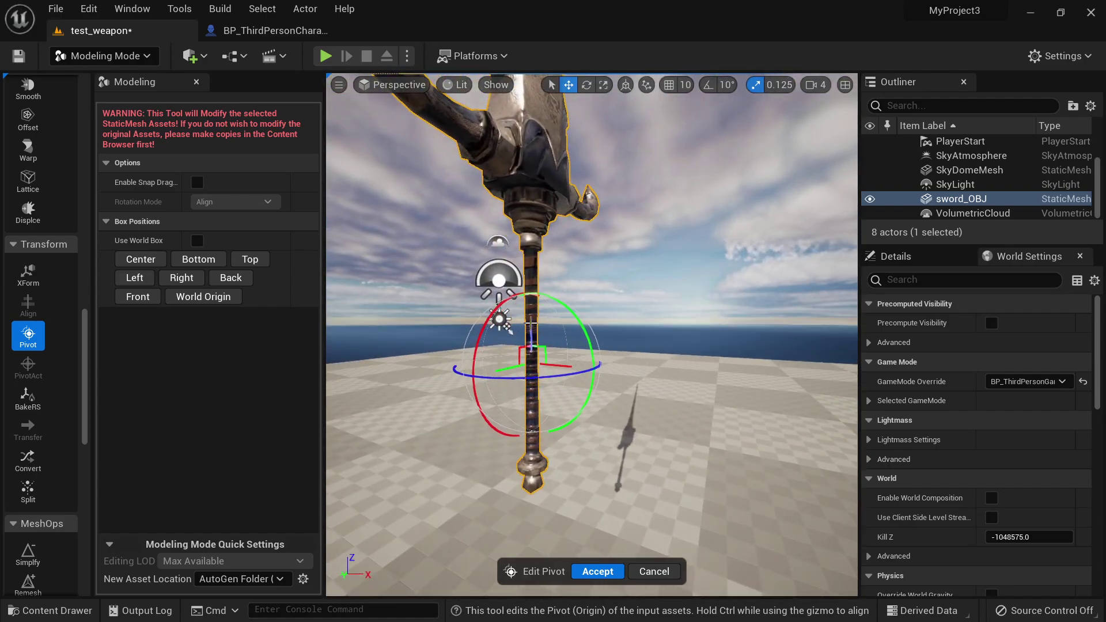
pyautogui.click(608, 570)
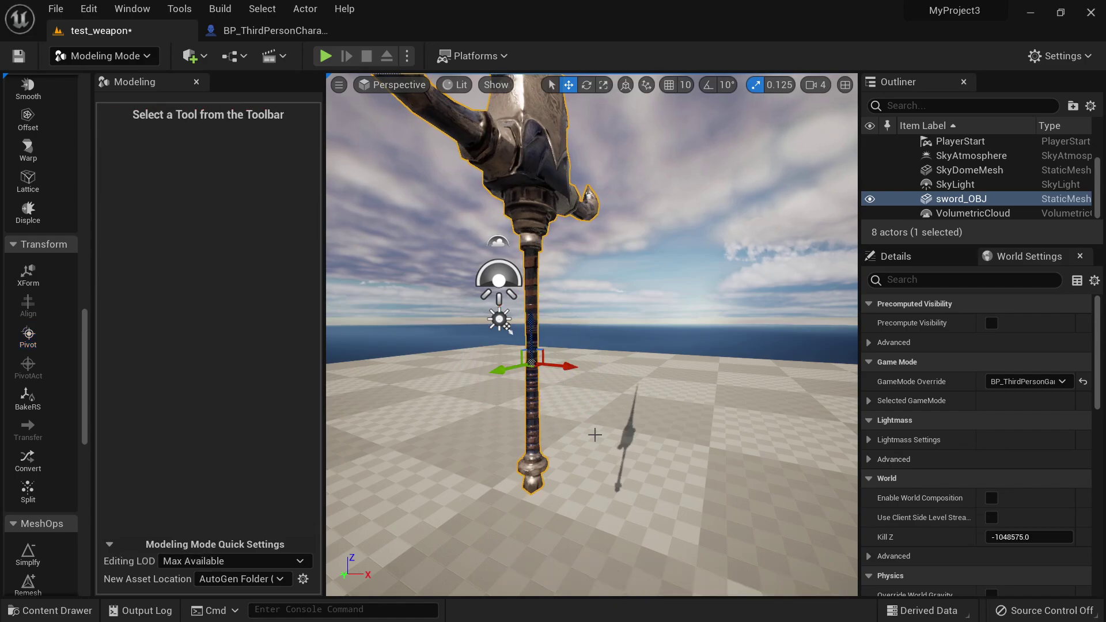
# - Show the sword's details and return the editor to Select mode
pyautogui.moveTo(593, 434); pyautogui.dragTo(461, 441, button='right')
pyautogui.moveTo(567, 357); pyautogui.dragTo(576, 335, button='right')
pyautogui.click(899, 258)
pyautogui.moveTo(579, 373)
pyautogui.mouseDown(button='right')
pyautogui.moveTo(586, 391)
pyautogui.moveTo(560, 384)
pyautogui.mouseUp(button='right')
pyautogui.hotkey('shift', '1')
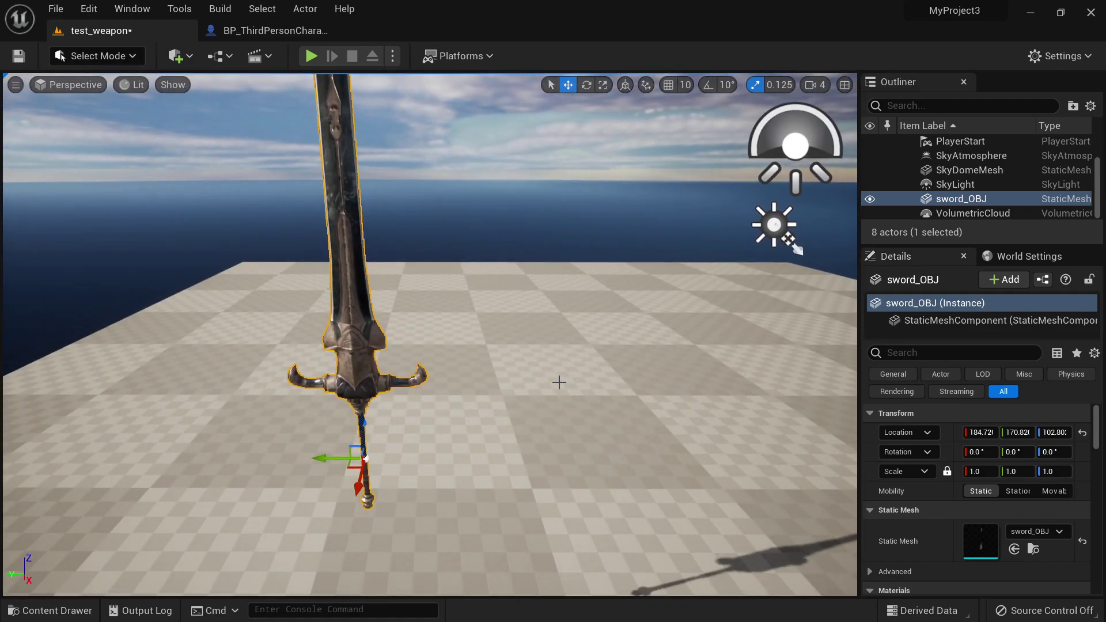
# - Create an Actor Blueprint class named BP_Weapon_Sword in the test content folder
pyautogui.hotkey('ctrl', 'space')
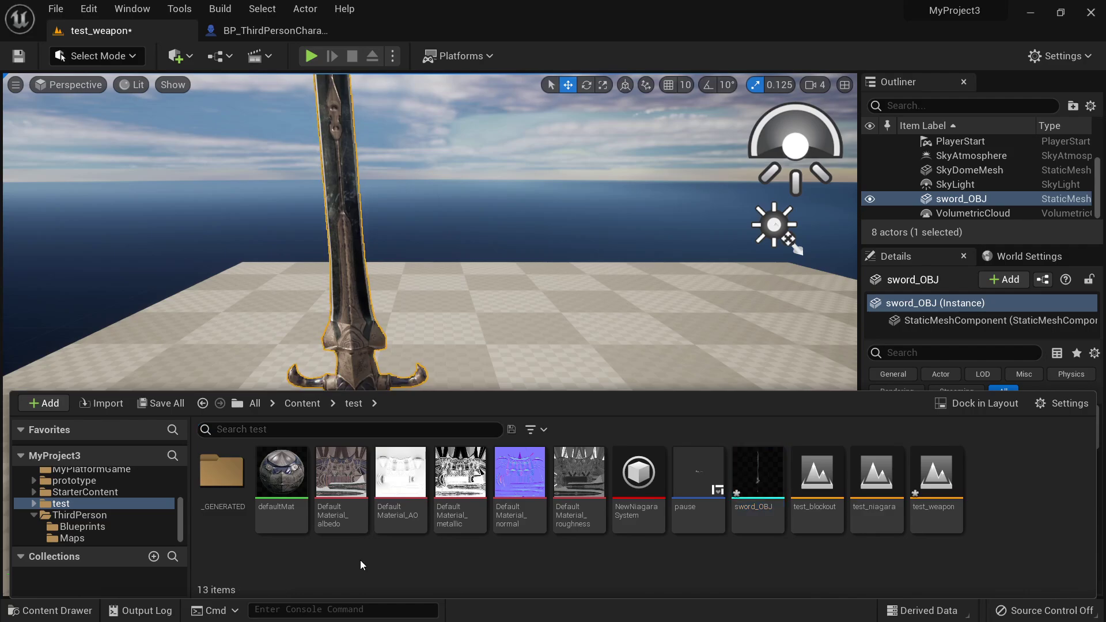
pyautogui.rightClick(340, 573)
pyautogui.click(441, 204)
pyautogui.click(421, 175)
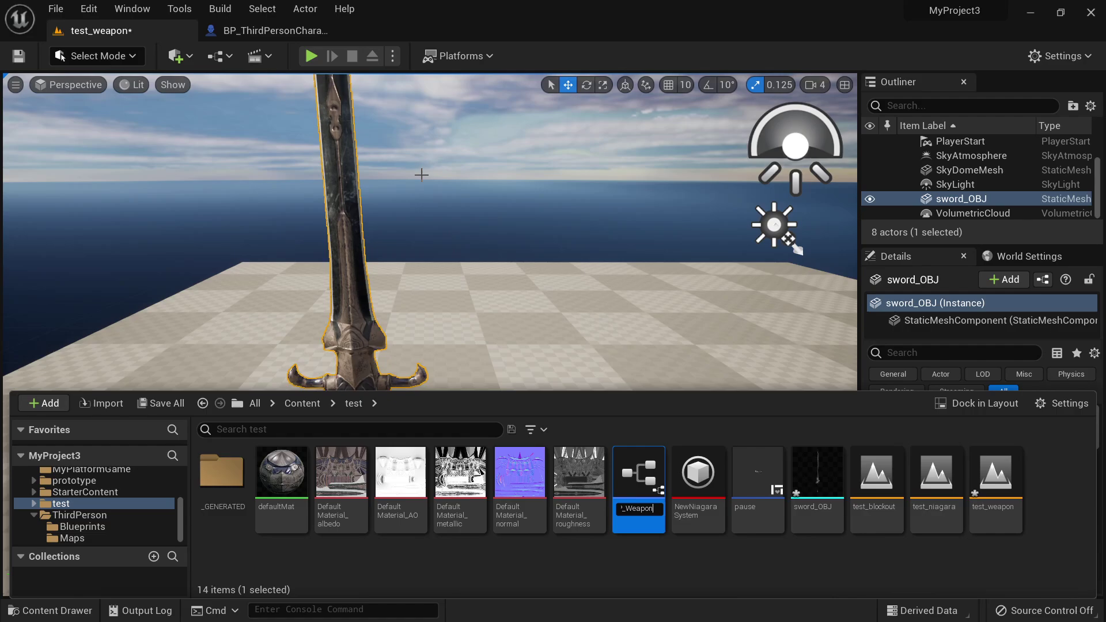
pyautogui.write('BP_Weapon_Sword')
pyautogui.press('Return')
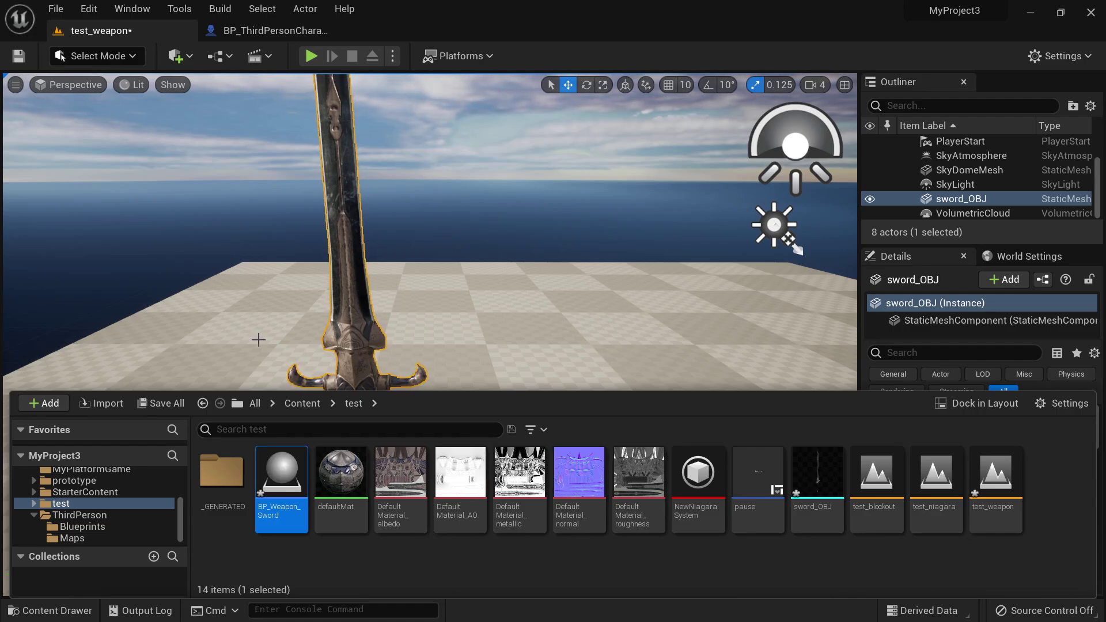
# - Open the BP_Weapon_Sword Blueprint and add a Static Mesh component that uses the sword_OBJ mesh
pyautogui.doubleClick(285, 482)
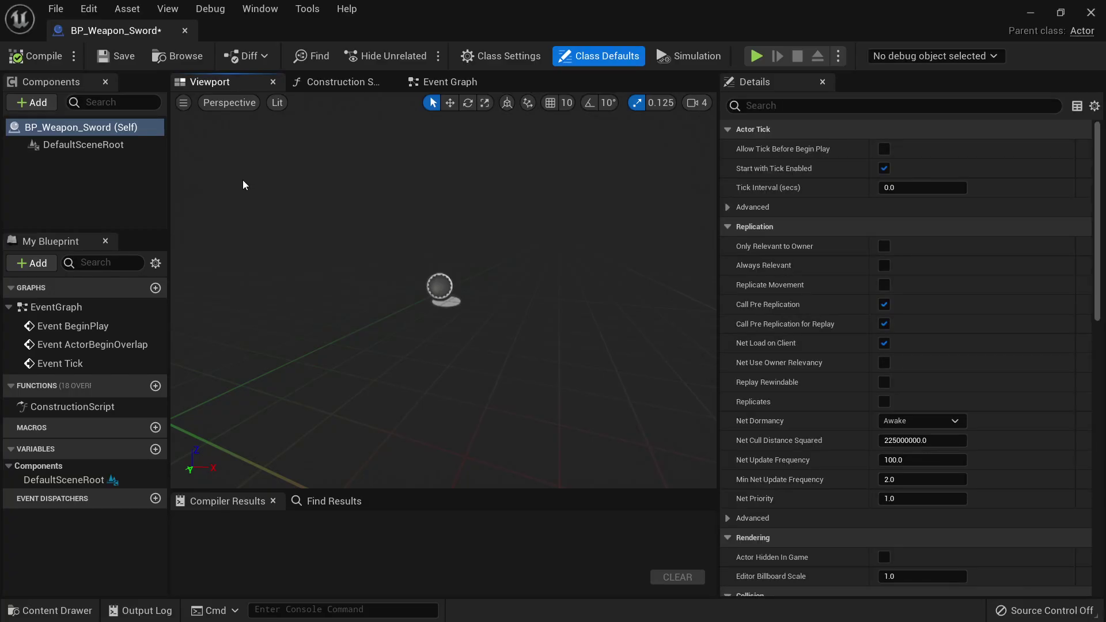
pyautogui.click(40, 108)
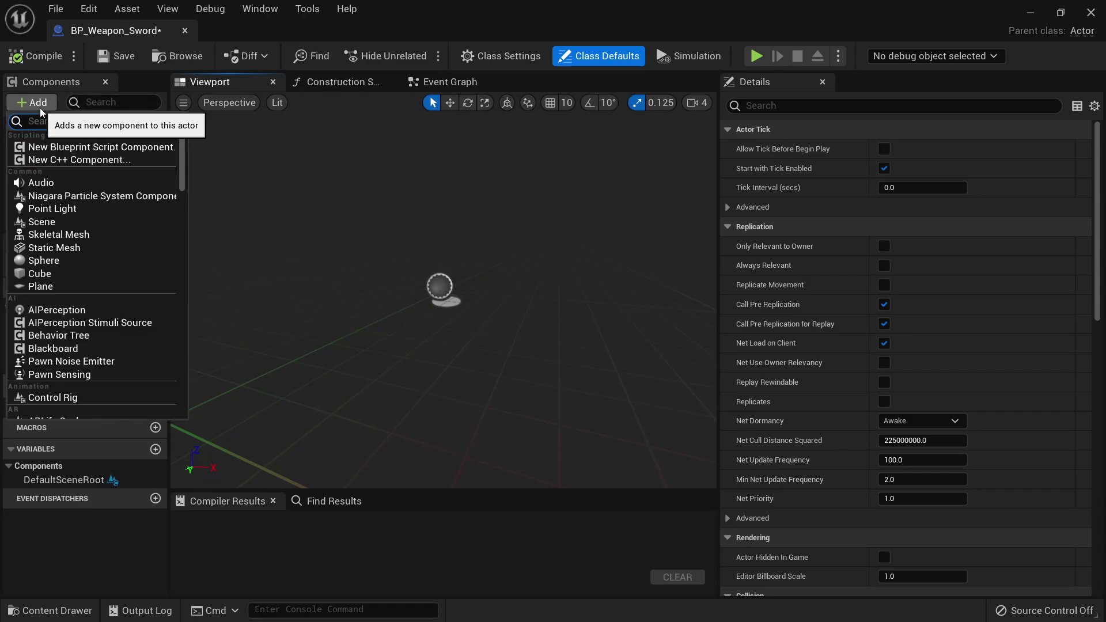
pyautogui.write('static mesh')
pyautogui.click(75, 175)
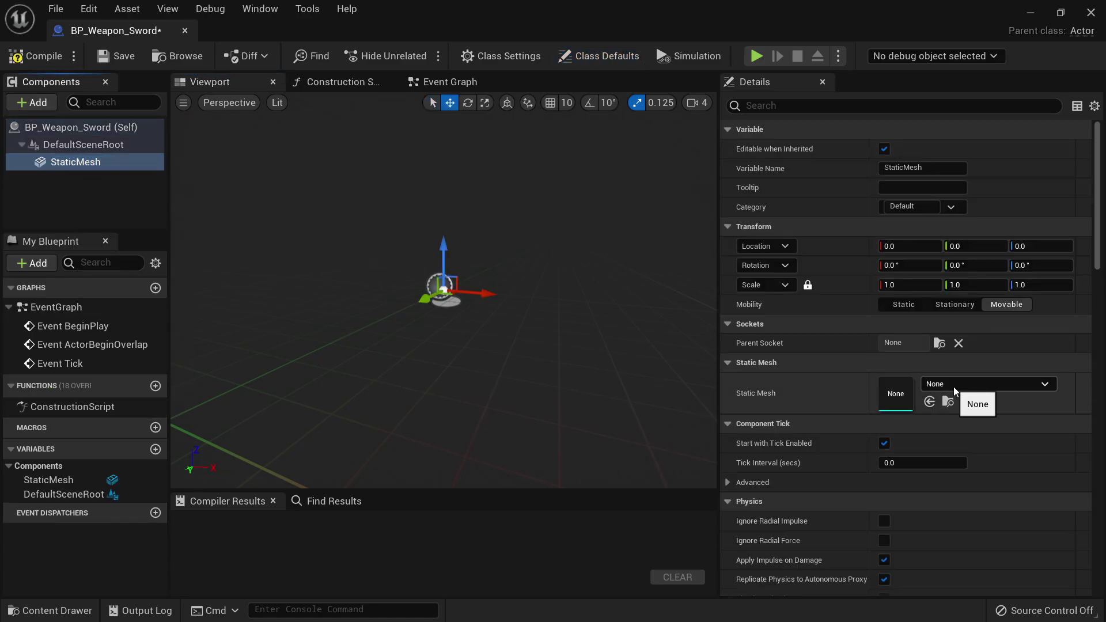
pyautogui.click(953, 390)
pyautogui.write('sword')
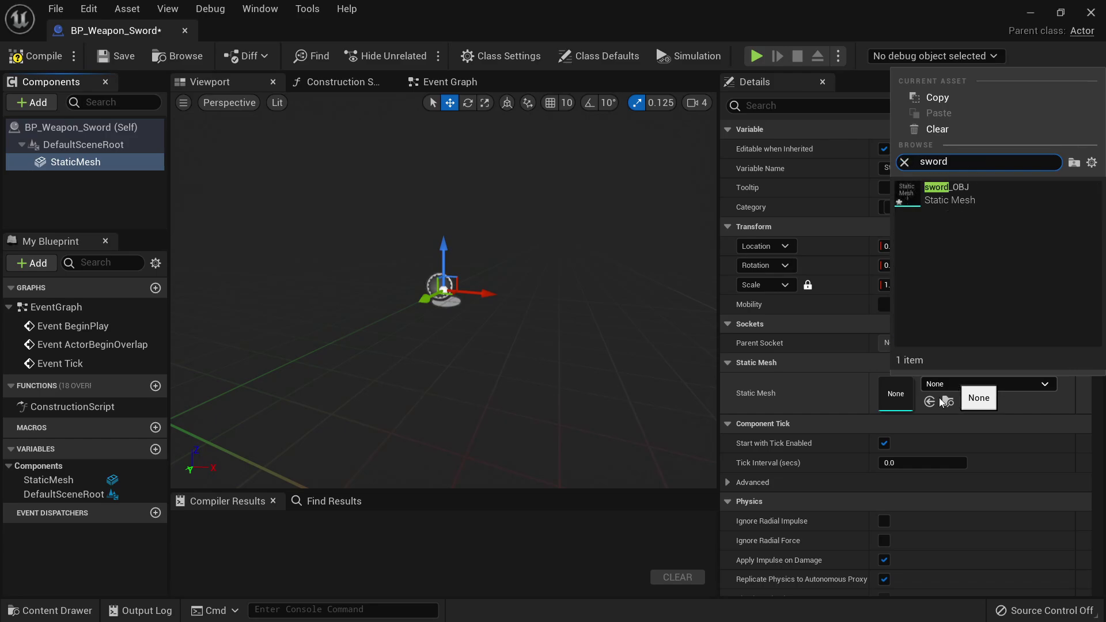
pyautogui.click(956, 190)
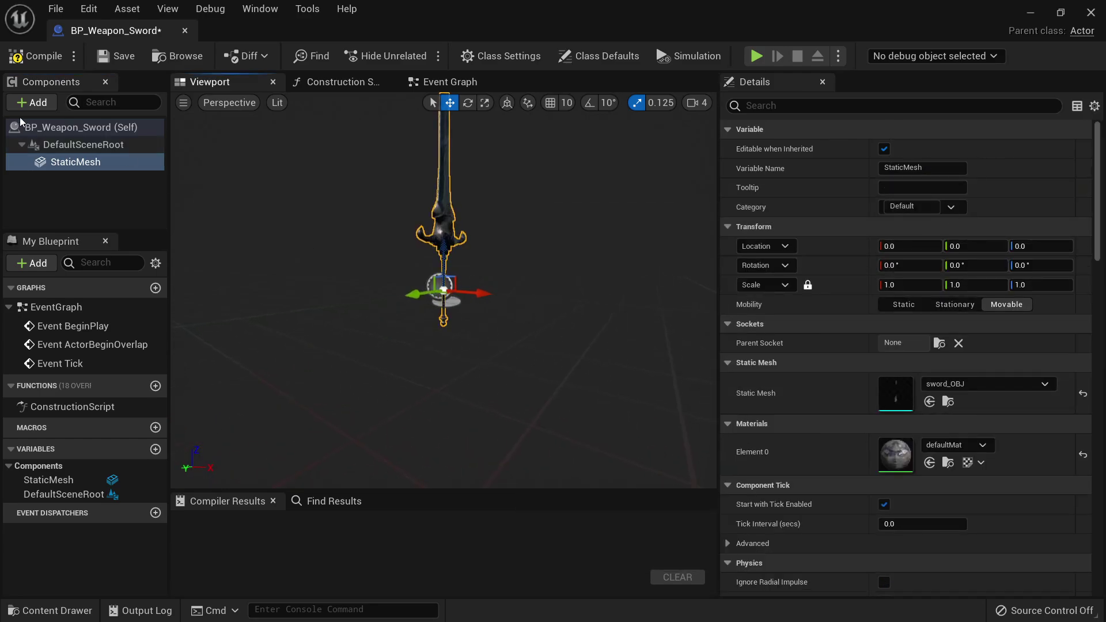
# - Compile and save the BP_Weapon_Sword Blueprint, and close its editor
pyautogui.click(35, 55)
pyautogui.click(126, 57)
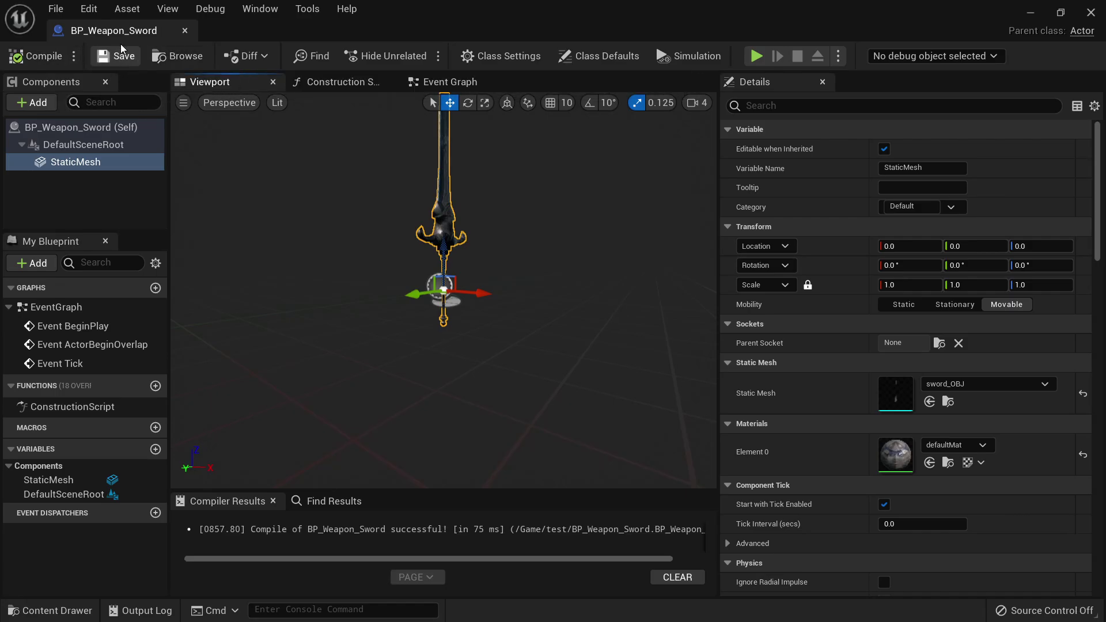
pyautogui.click(185, 30)
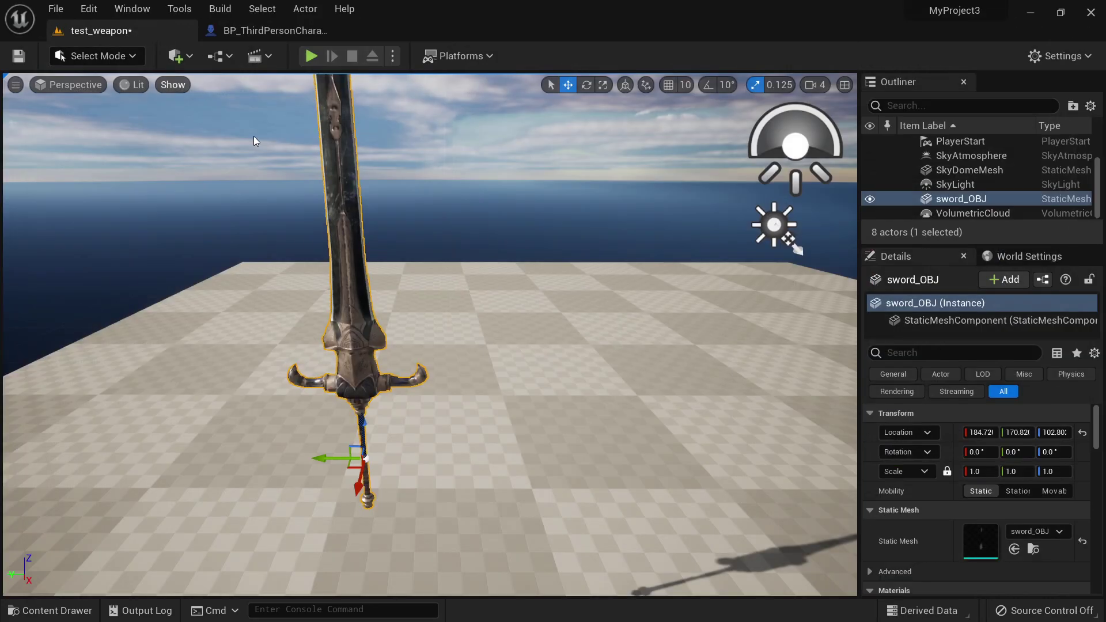
pyautogui.press('s')
pyautogui.moveTo(254, 140); pyautogui.dragTo(258, 107, button='right')
pyautogui.moveTo(786, 329); pyautogui.dragTo(793, 332, button='right')
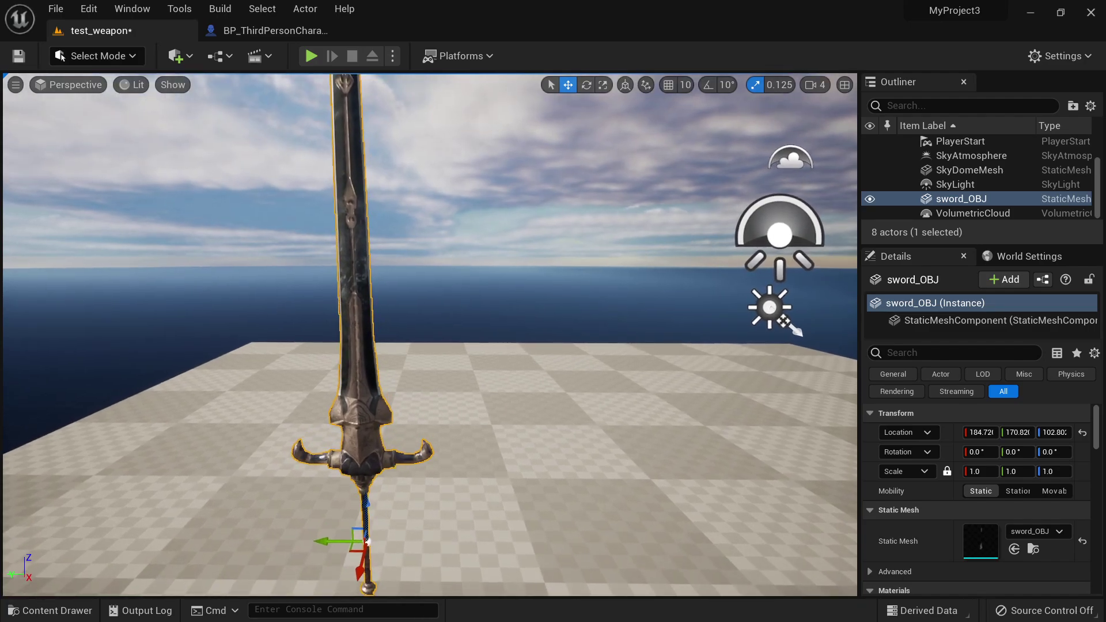
pyautogui.hotkey('ctrl', 'space')
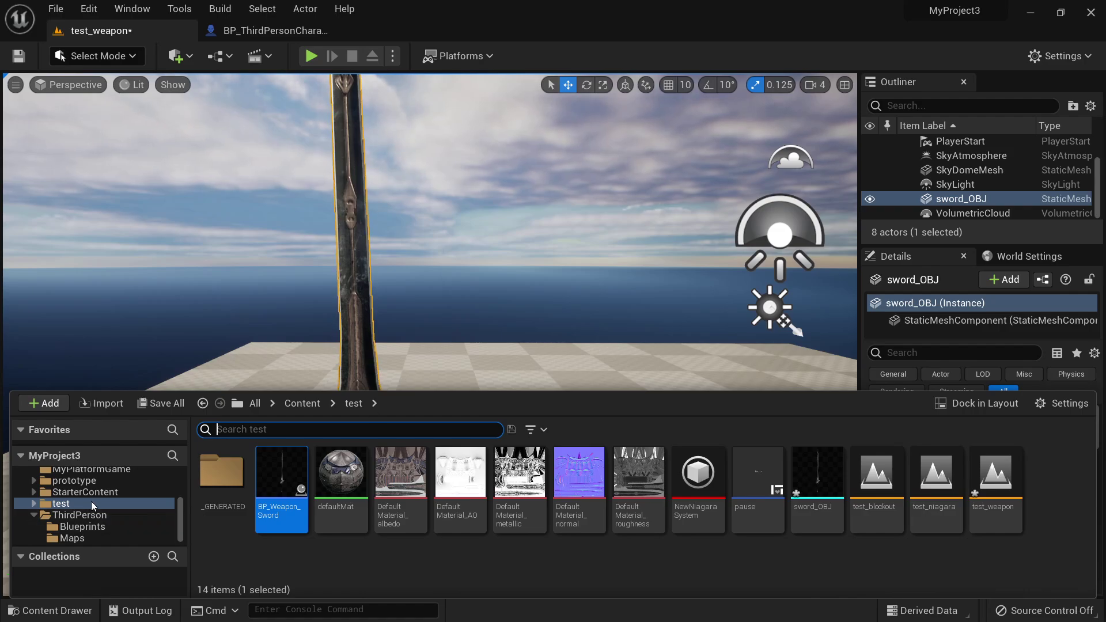
pyautogui.moveTo(453, 276)
pyautogui.mouseDown(button='right')
pyautogui.moveTo(471, 302)
pyautogui.moveTo(469, 285)
pyautogui.mouseUp(button='right')
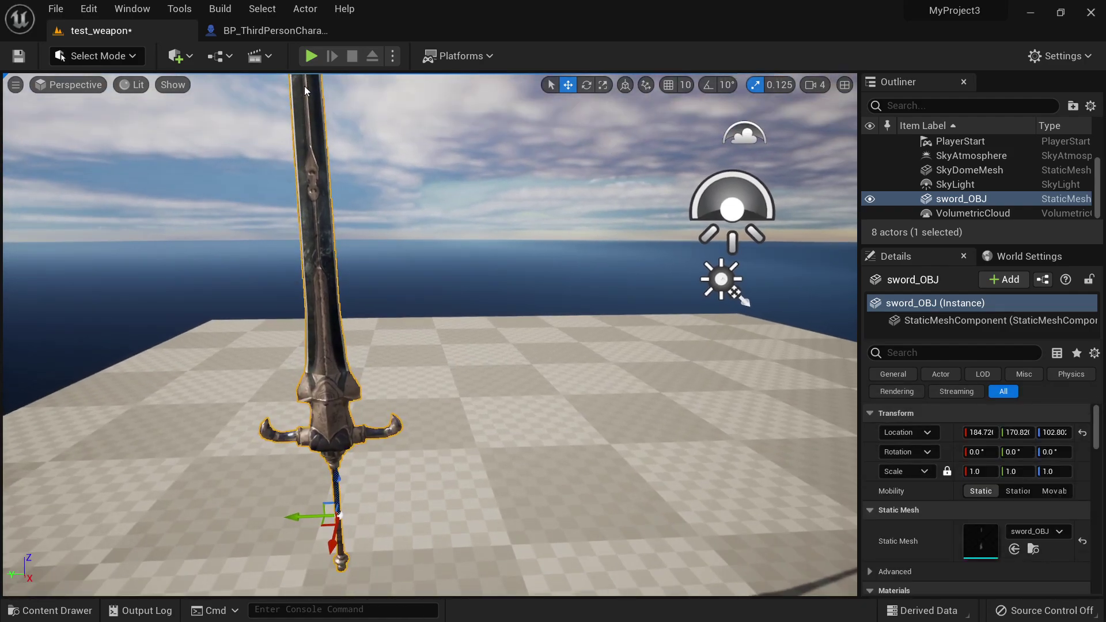
pyautogui.moveTo(494, 348); pyautogui.dragTo(522, 357, button='right')
# - Open the SK_Mannequin skeletal mesh from the Mannequin/Character/Mesh content folder
pyautogui.hotkey('ctrl', 'space')
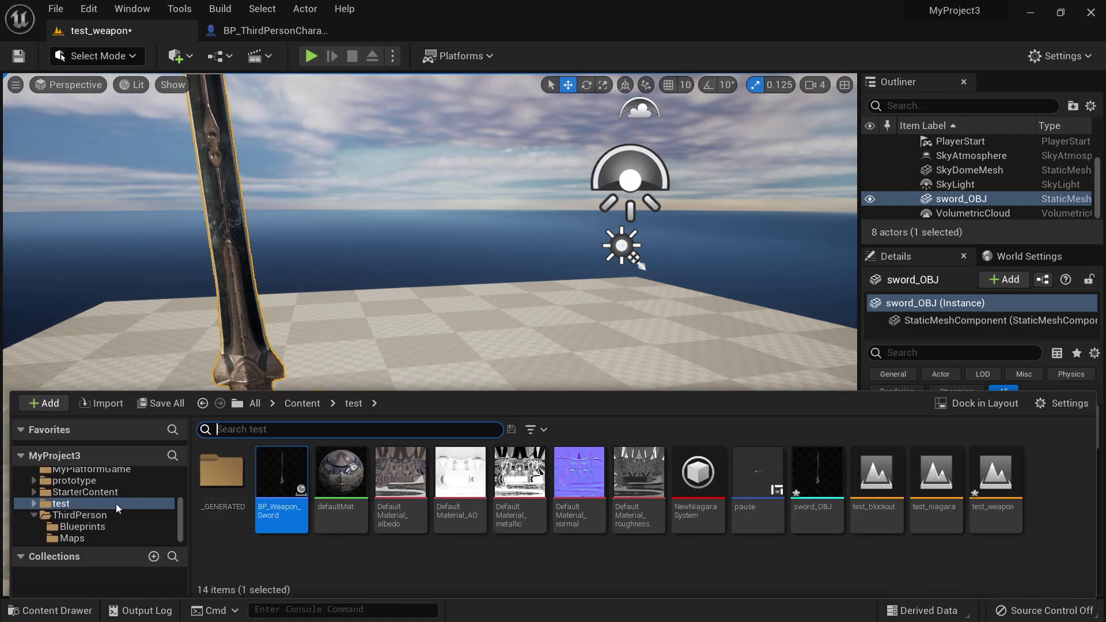
pyautogui.scroll(5, 110, 507)
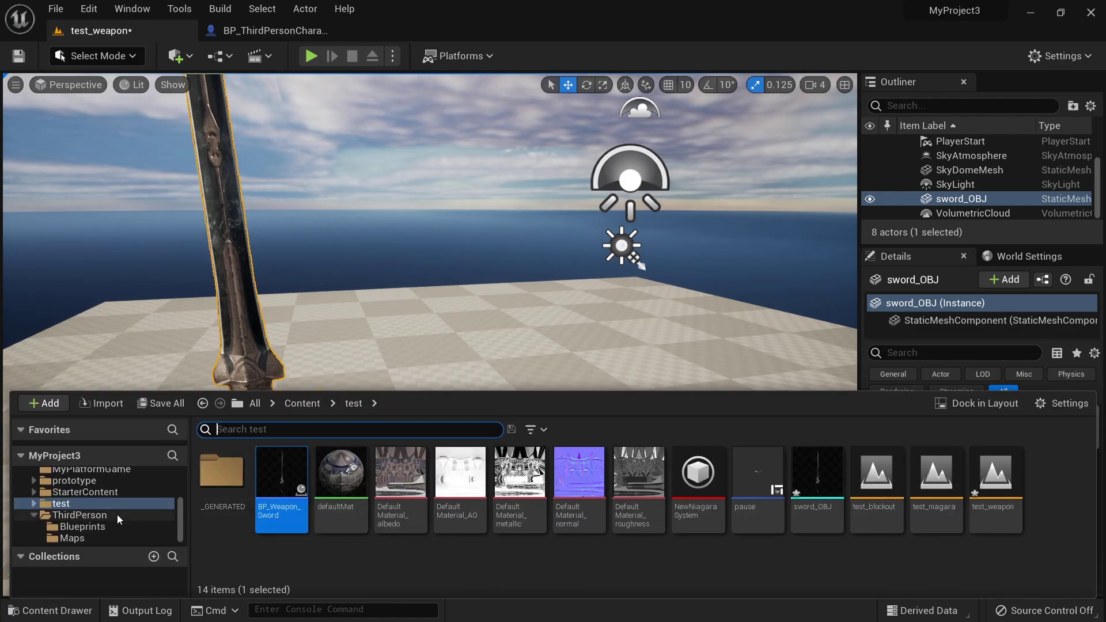
pyautogui.click(101, 515)
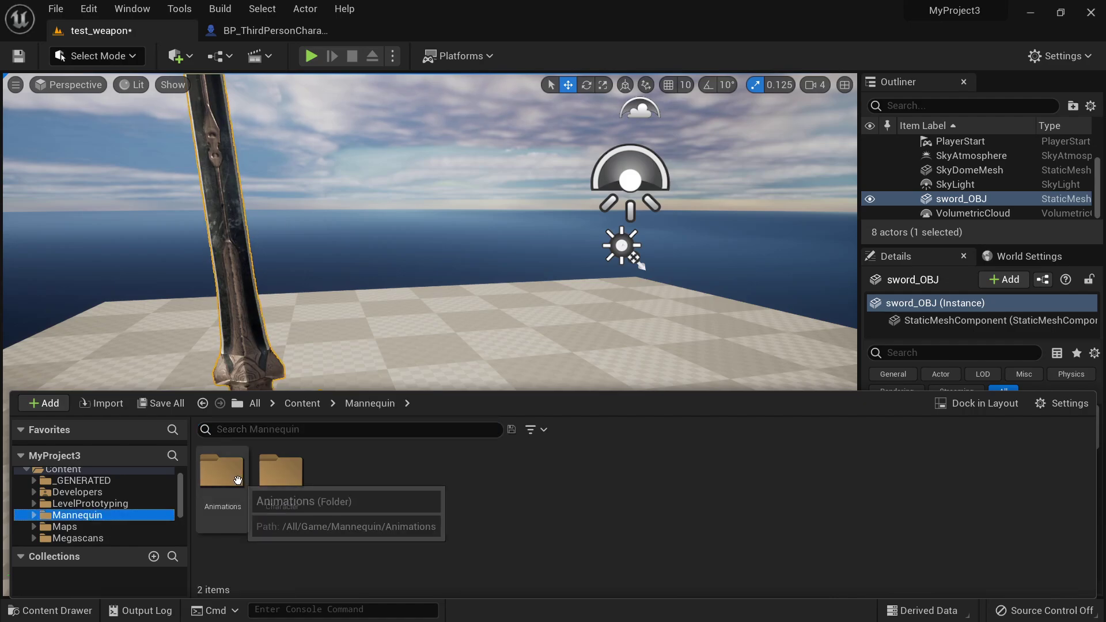
pyautogui.doubleClick(277, 480)
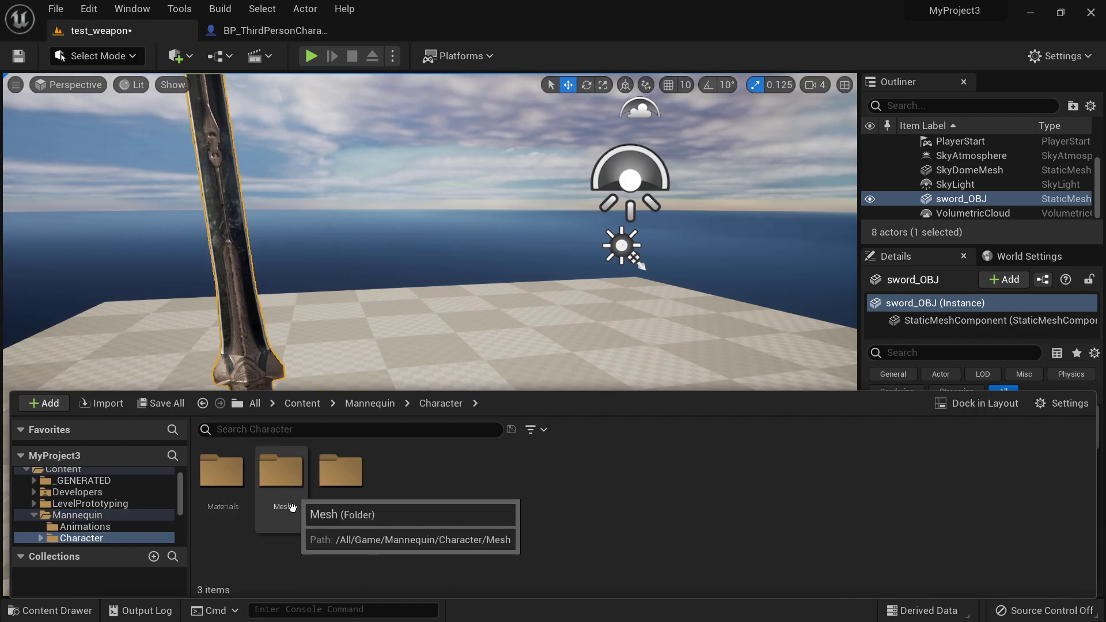
pyautogui.click(269, 483)
pyautogui.doubleClick(269, 482)
pyautogui.click(231, 521)
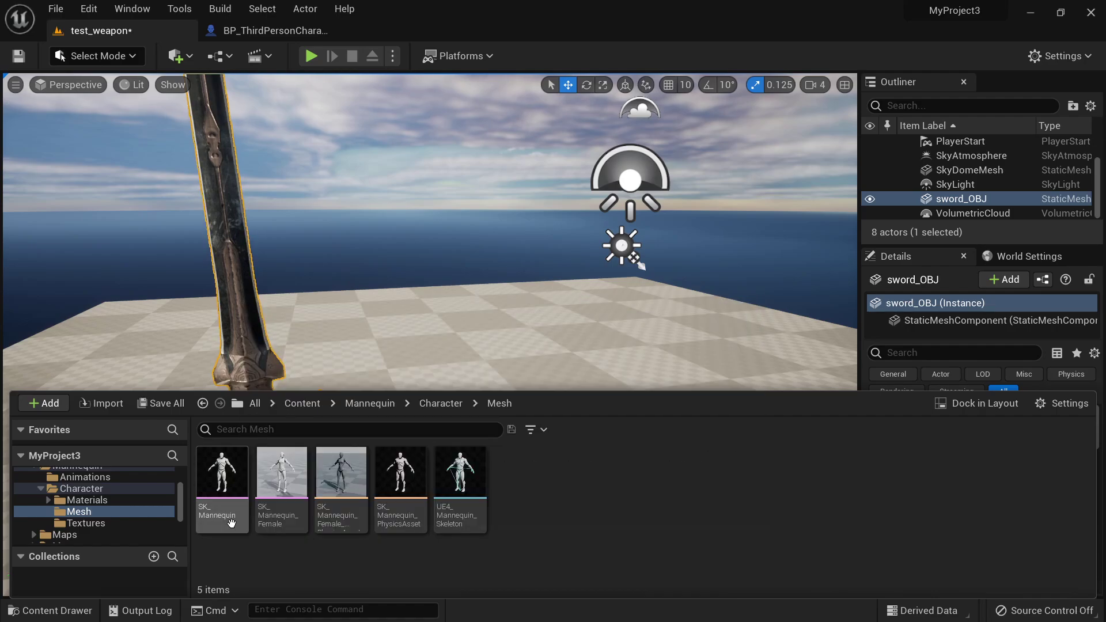
pyautogui.doubleClick(231, 523)
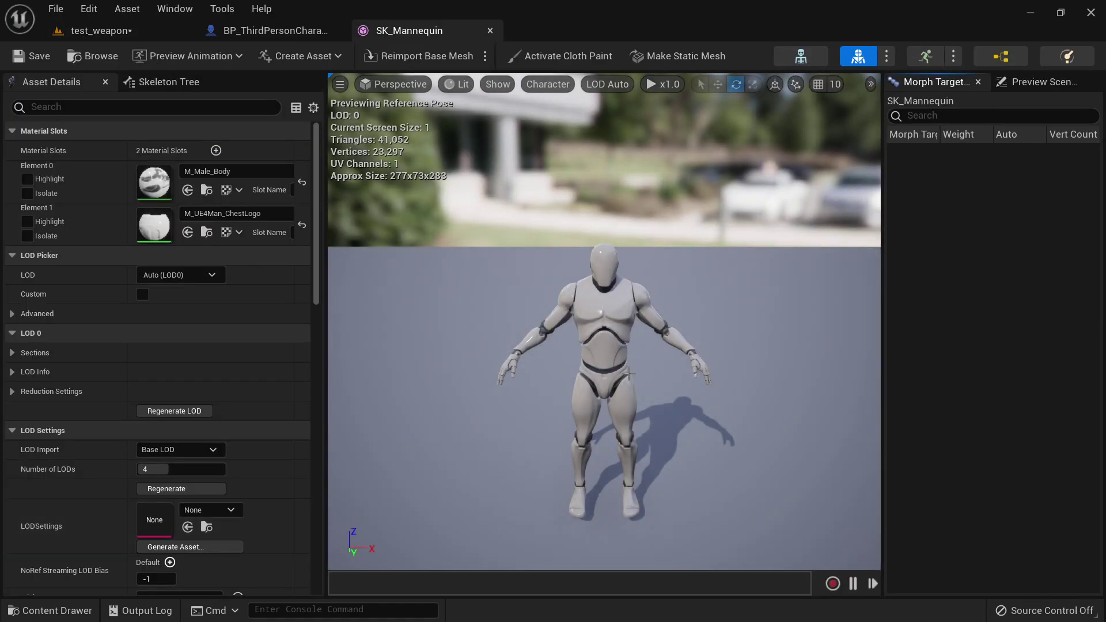
# - Inspect the mannequin from several angles and open its skeleton, UE4_Mannequin_Skeleton
pyautogui.scroll(5, 659, 303)
pyautogui.scroll(-4, 658, 303)
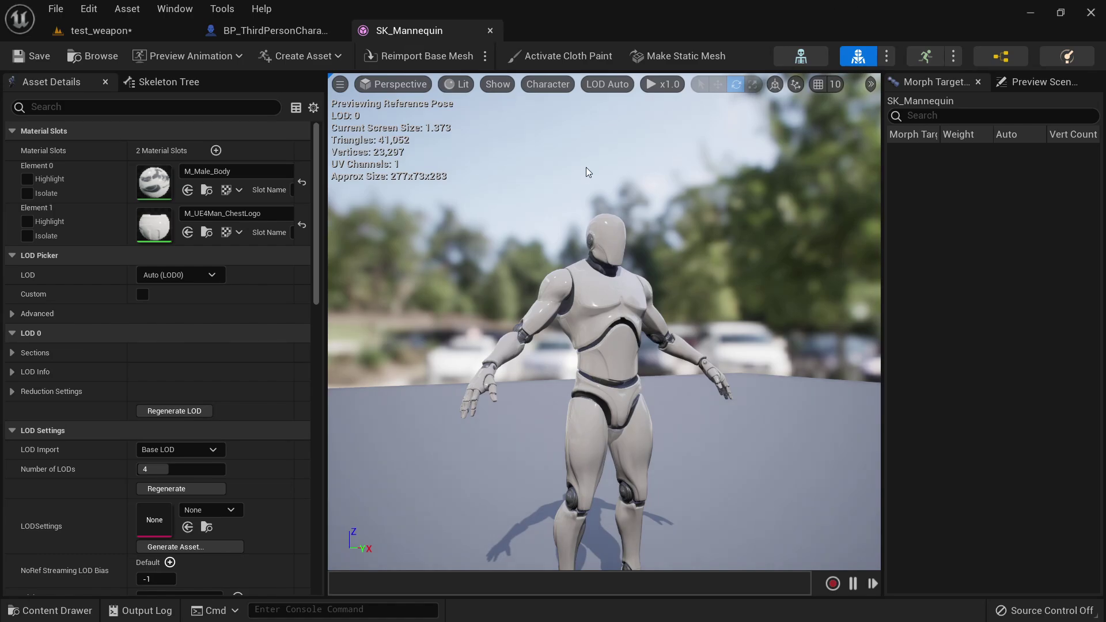
pyautogui.moveTo(587, 172); pyautogui.dragTo(859, 173)
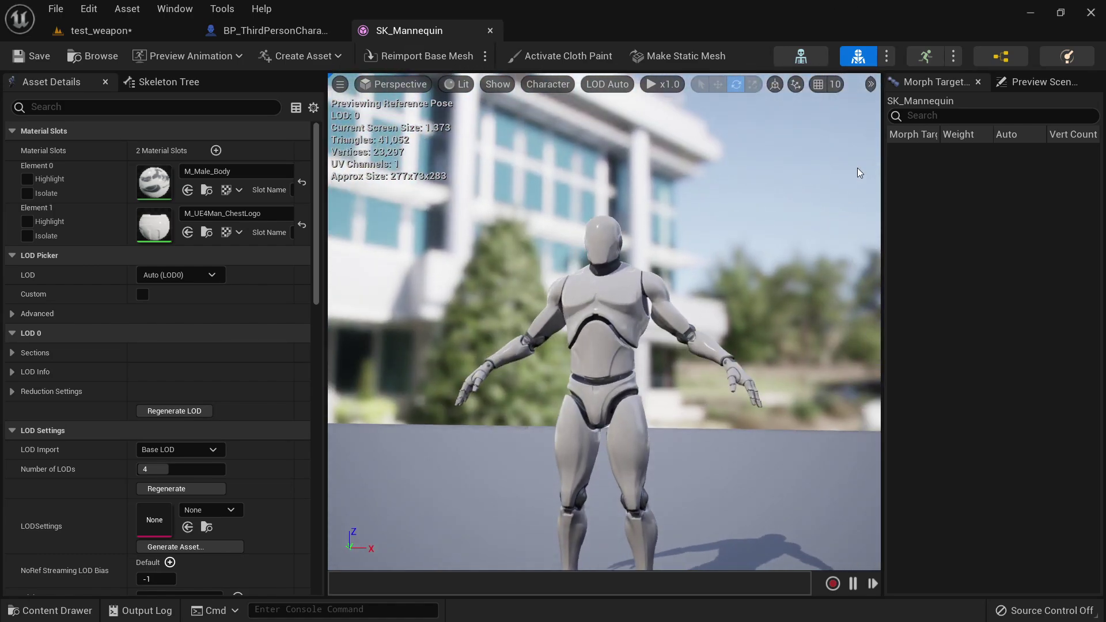
pyautogui.click(796, 63)
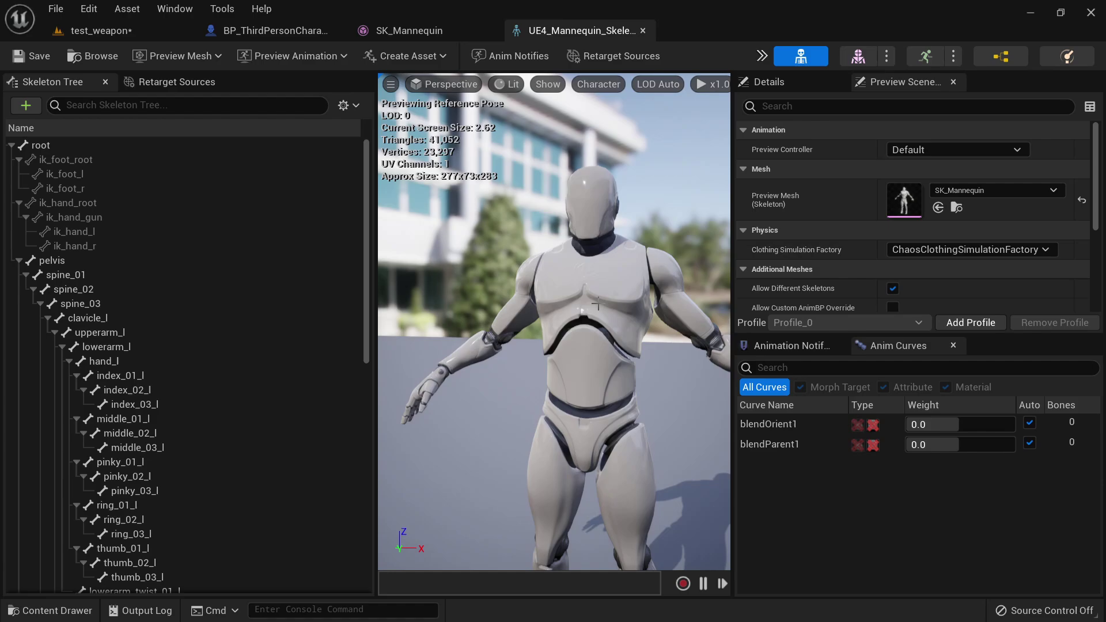
# - Add a socket to the right hand bone, hand_r, in the mannequin's skeleton tree
pyautogui.scroll(-5, 250, 416)
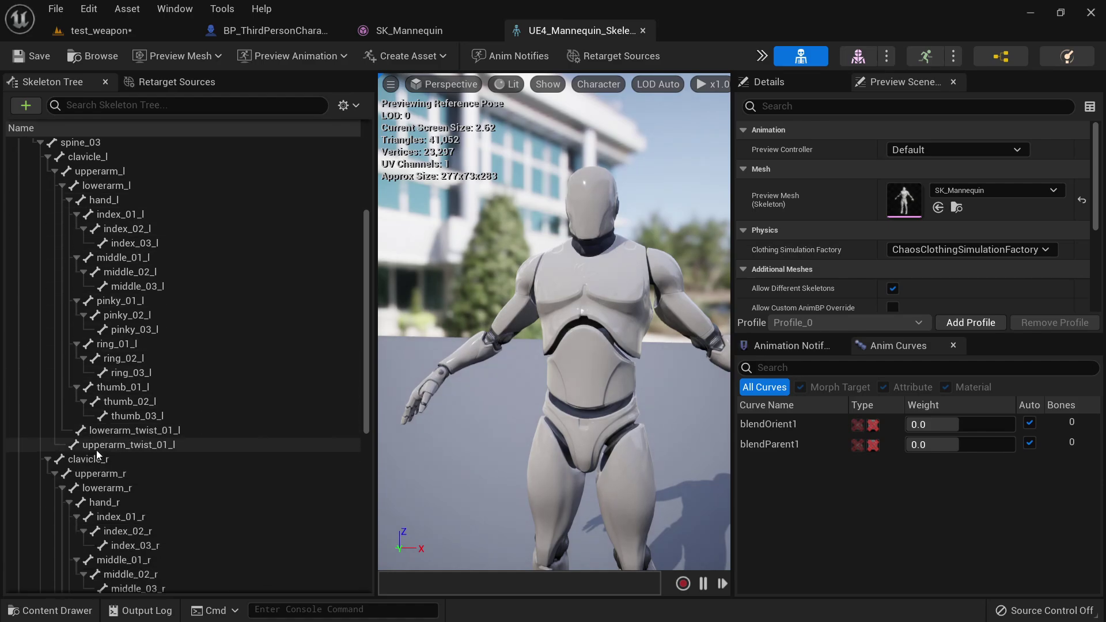
pyautogui.scroll(-2, 149, 450)
pyautogui.scroll(-2, 163, 452)
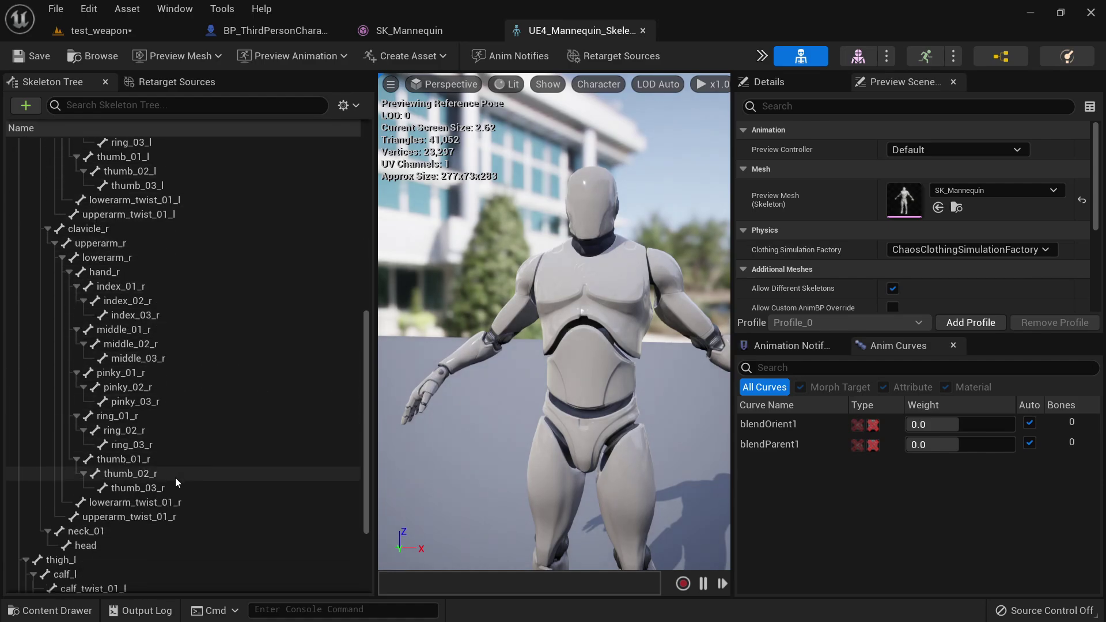
pyautogui.click(136, 227)
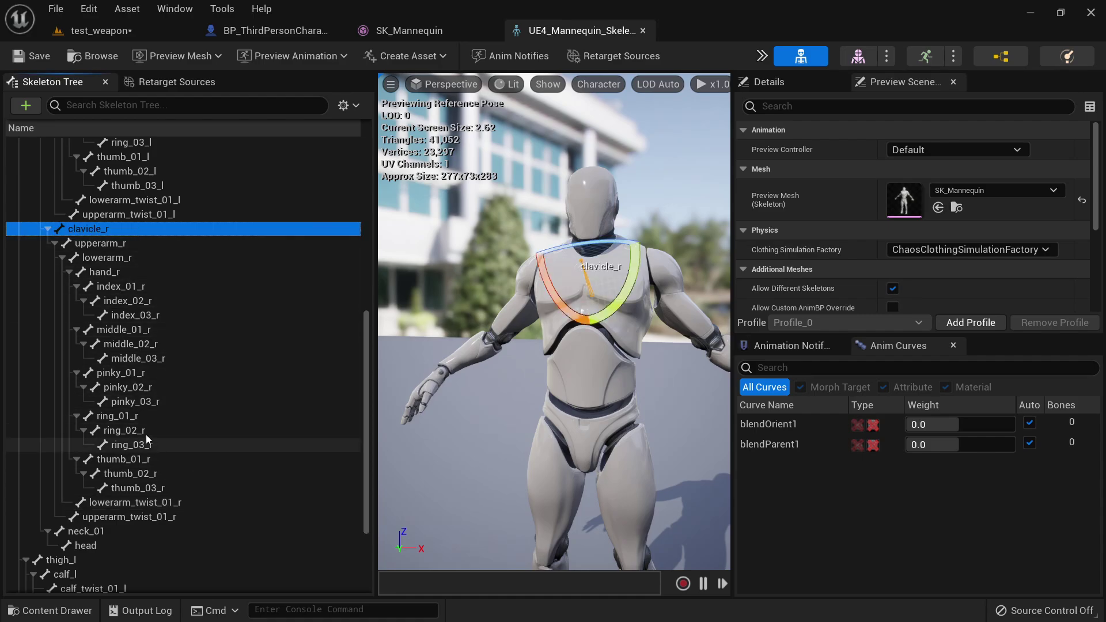
pyautogui.click(115, 272)
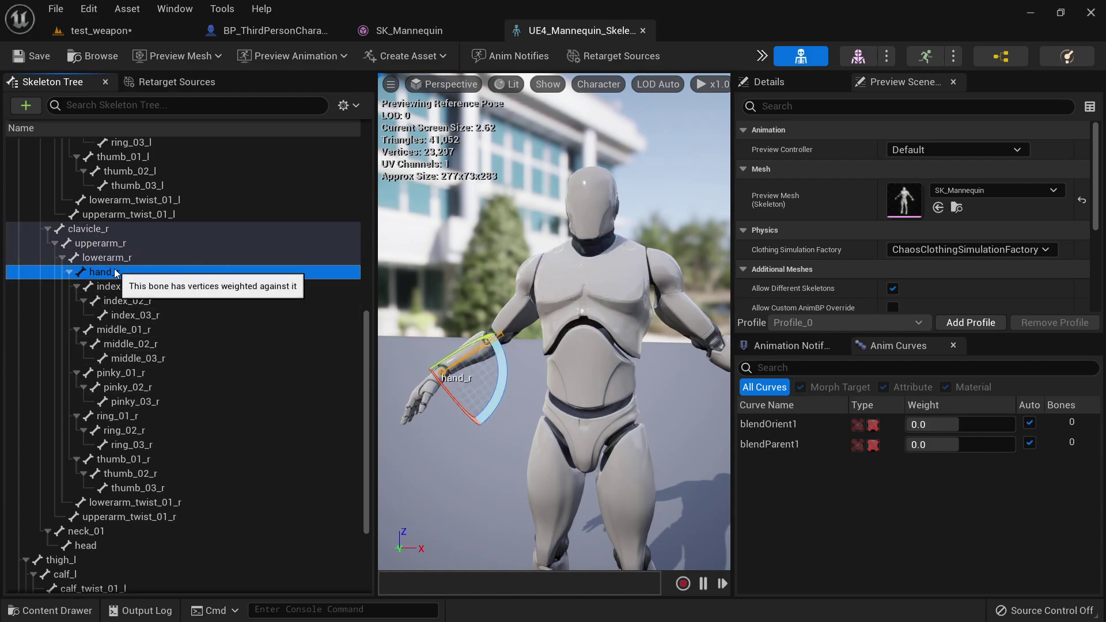
pyautogui.press('f')
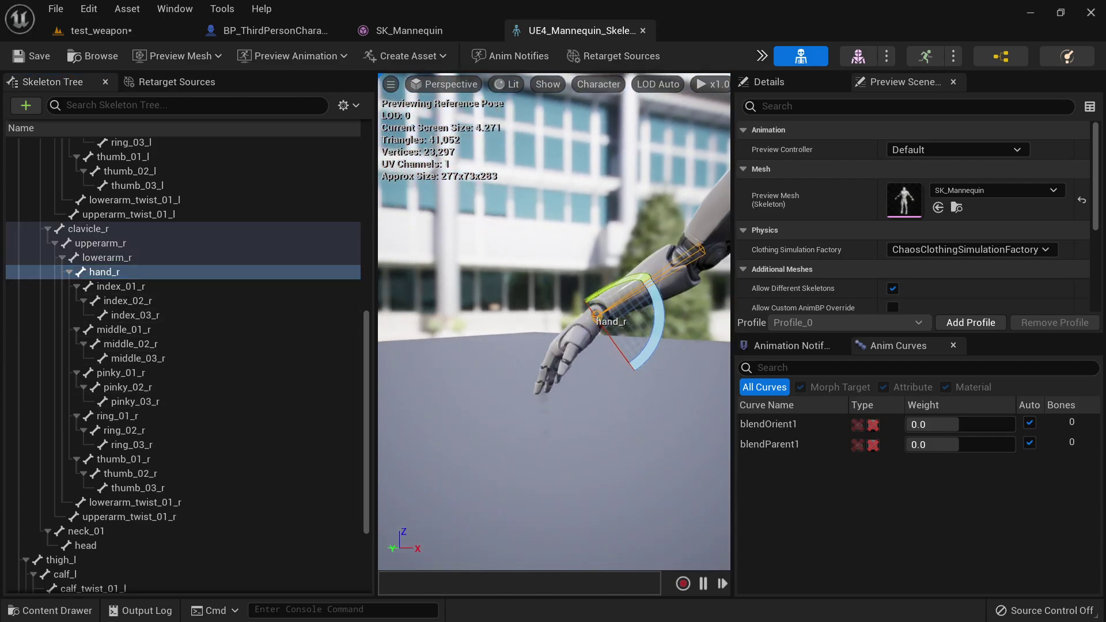
pyautogui.moveTo(552, 387)
pyautogui.mouseDown(button='right')
pyautogui.moveTo(599, 387)
pyautogui.moveTo(553, 387)
pyautogui.mouseUp(button='right')
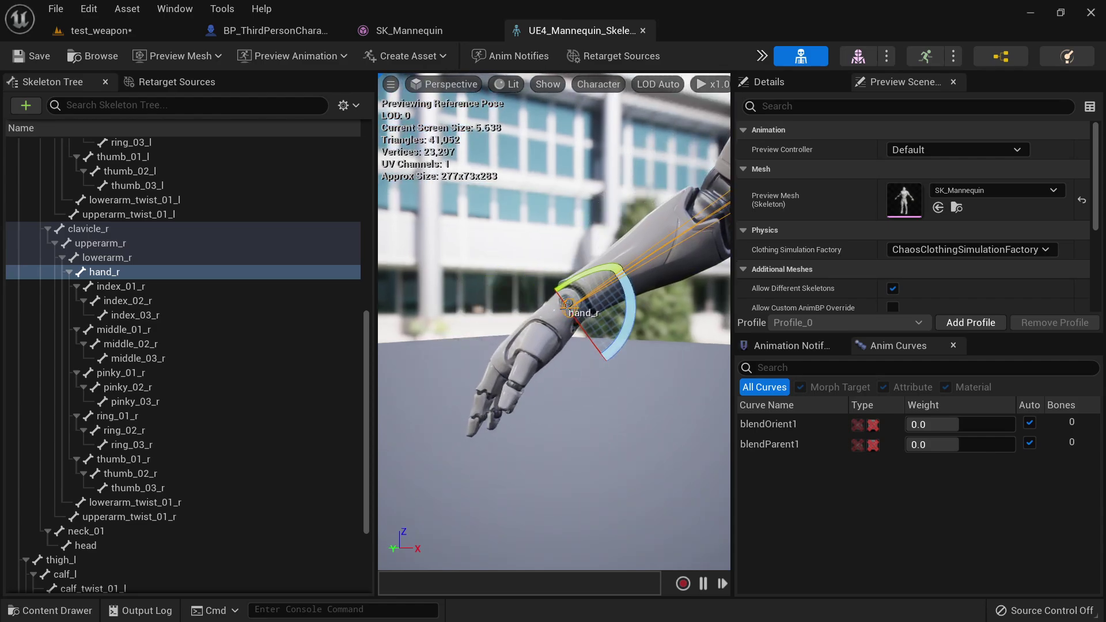
pyautogui.rightClick(107, 277)
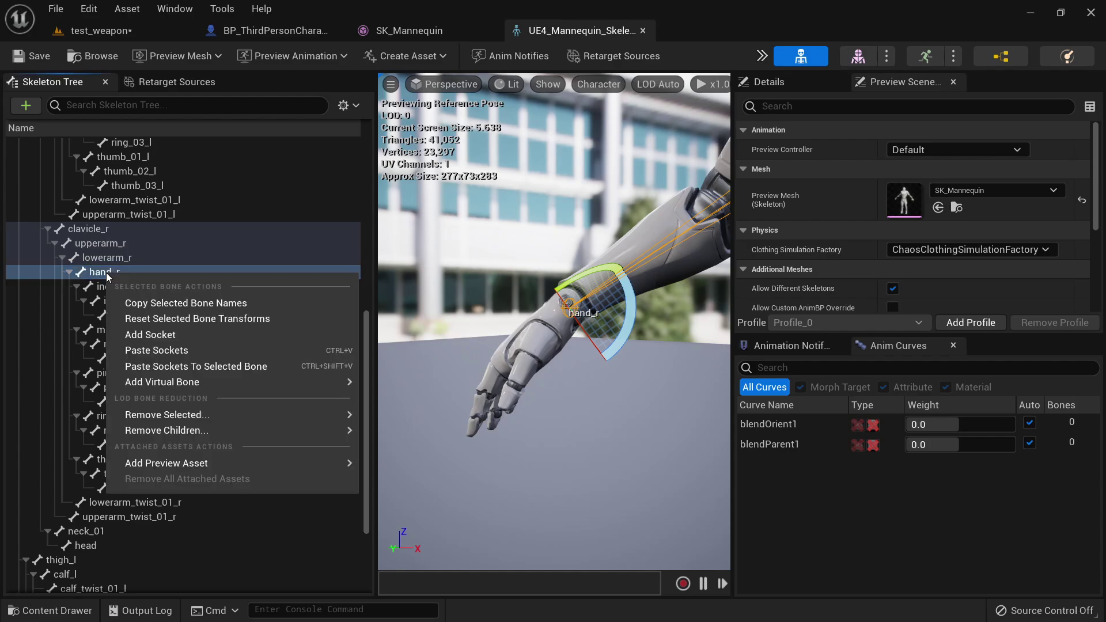
pyautogui.click(154, 333)
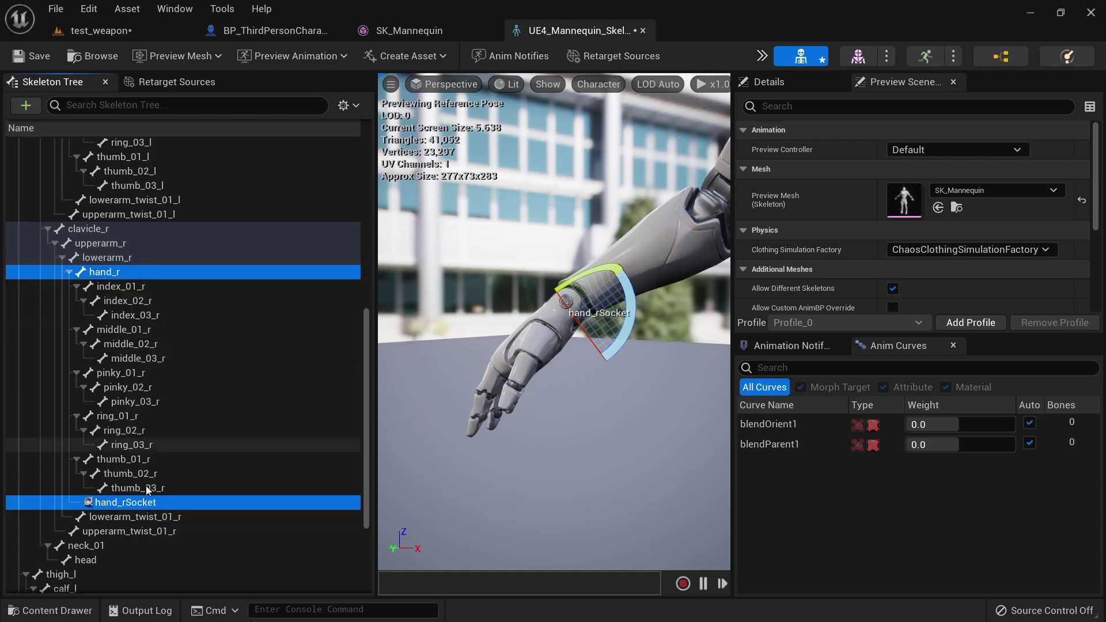
# - Rename the new socket under hand_r to hand_r_Weapon_socket
pyautogui.click(143, 503)
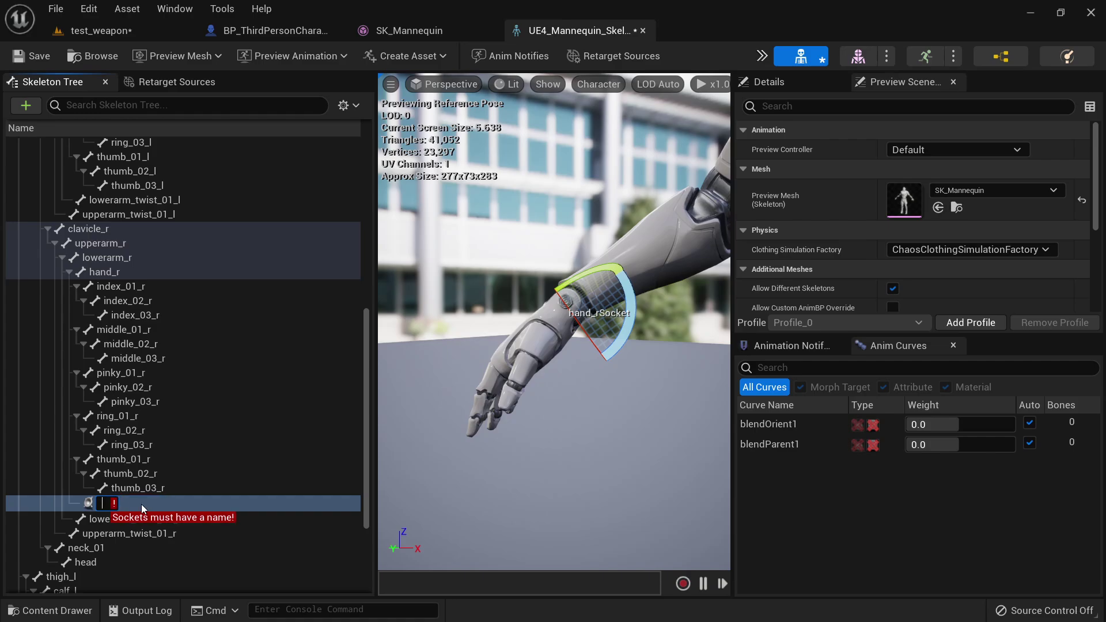
pyautogui.write('a')
pyautogui.press('BackSpace')
pyautogui.write('hand')
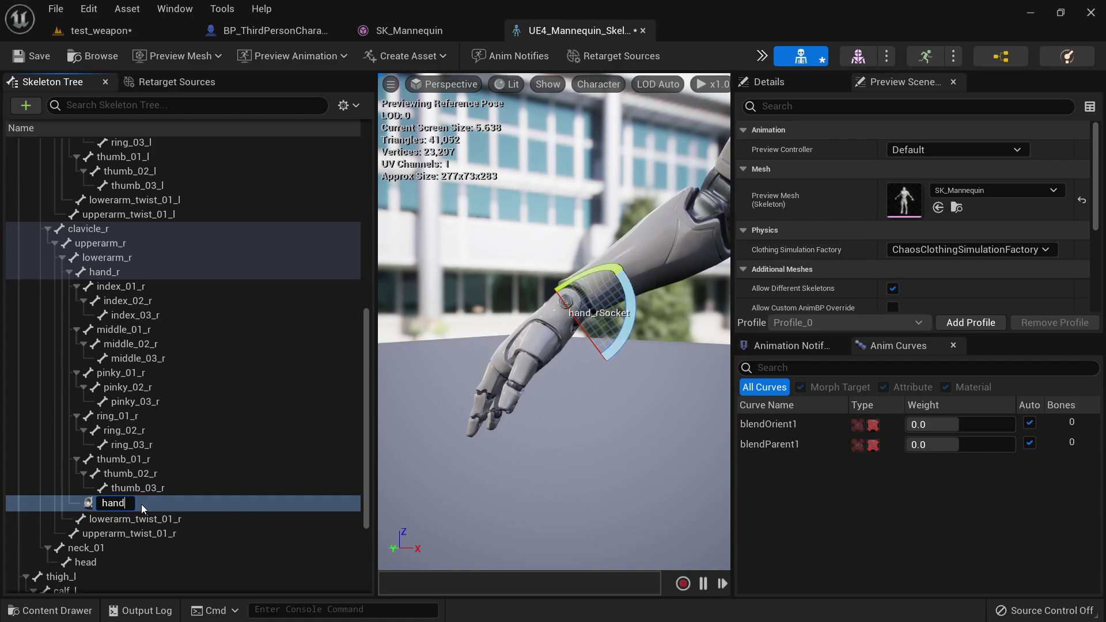
pyautogui.write('_r_Weapon_socket')
pyautogui.press('Return')
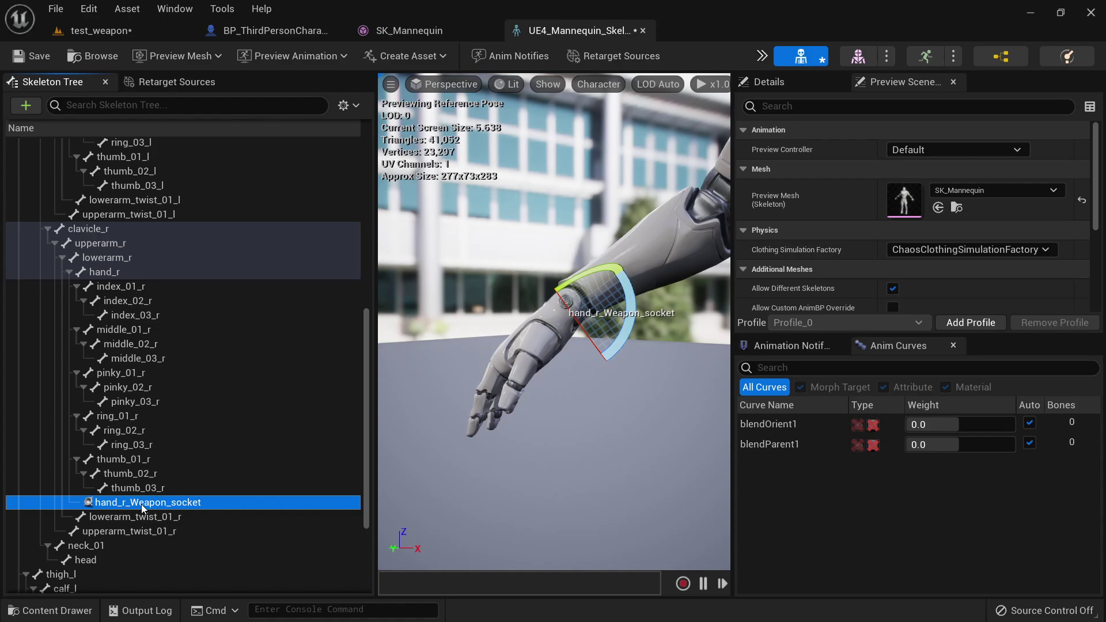
# - Move hand_r_Weapon_socket from the wrist to the palm of the right hand
pyautogui.moveTo(562, 400)
pyautogui.mouseDown(button='right')
pyautogui.moveTo(583, 399)
pyautogui.moveTo(562, 399)
pyautogui.mouseUp(button='right')
pyautogui.press('w')
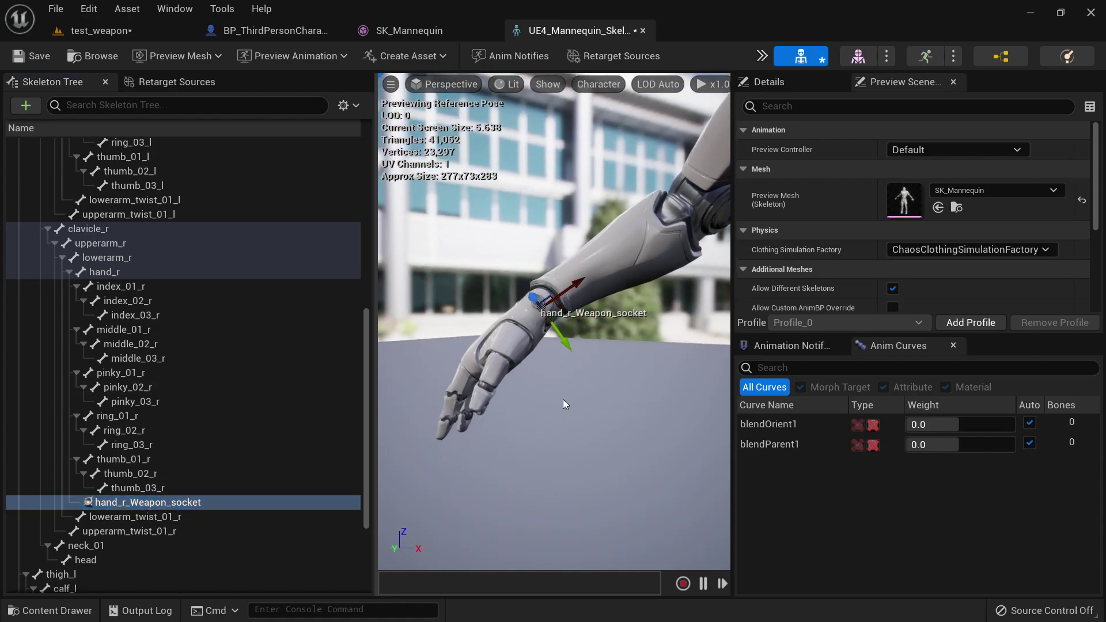
pyautogui.moveTo(558, 321); pyautogui.dragTo(525, 368)
pyautogui.moveTo(525, 368); pyautogui.dragTo(524, 340, button='right')
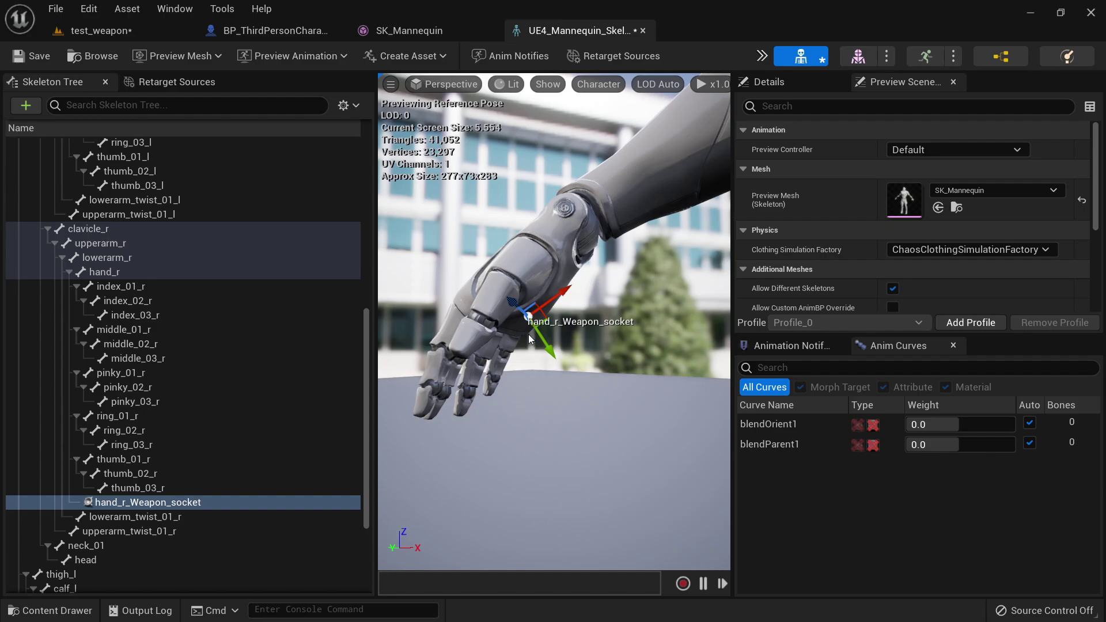
pyautogui.moveTo(552, 333); pyautogui.dragTo(570, 357, button='right')
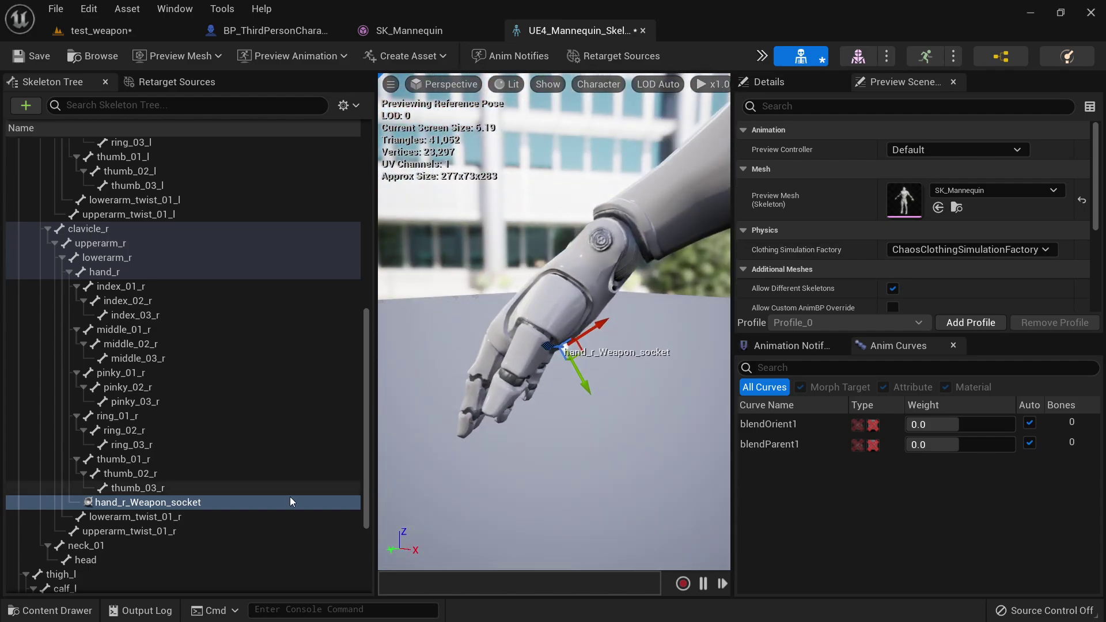
# - Attach the sword_OBJ mesh to hand_r_Weapon_socket as a preview asset
pyautogui.rightClick(180, 502)
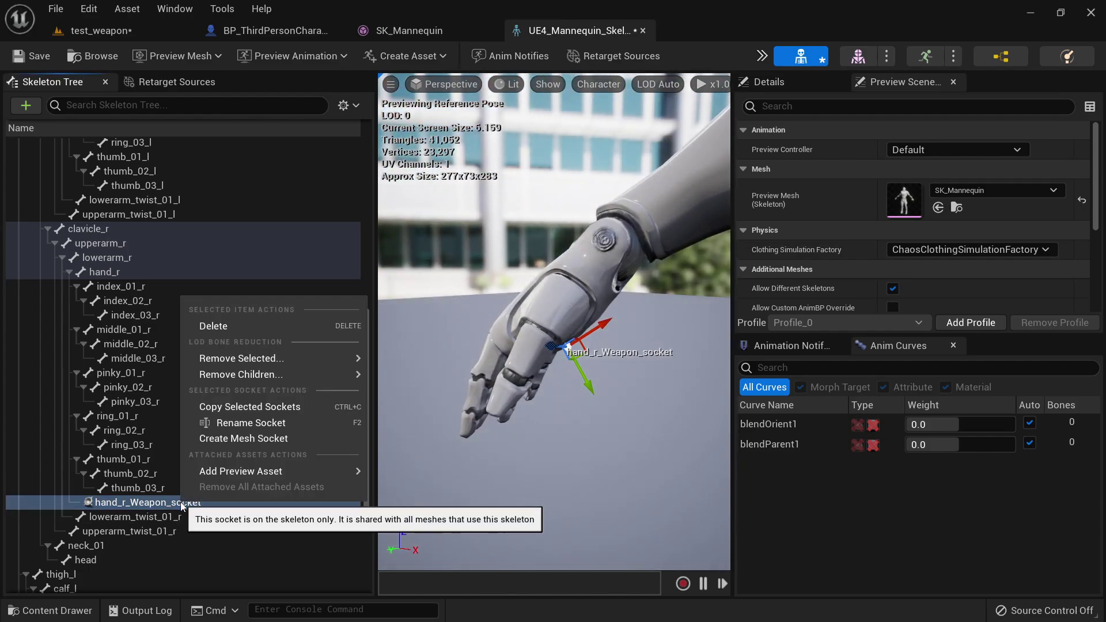
pyautogui.moveTo(268, 472)
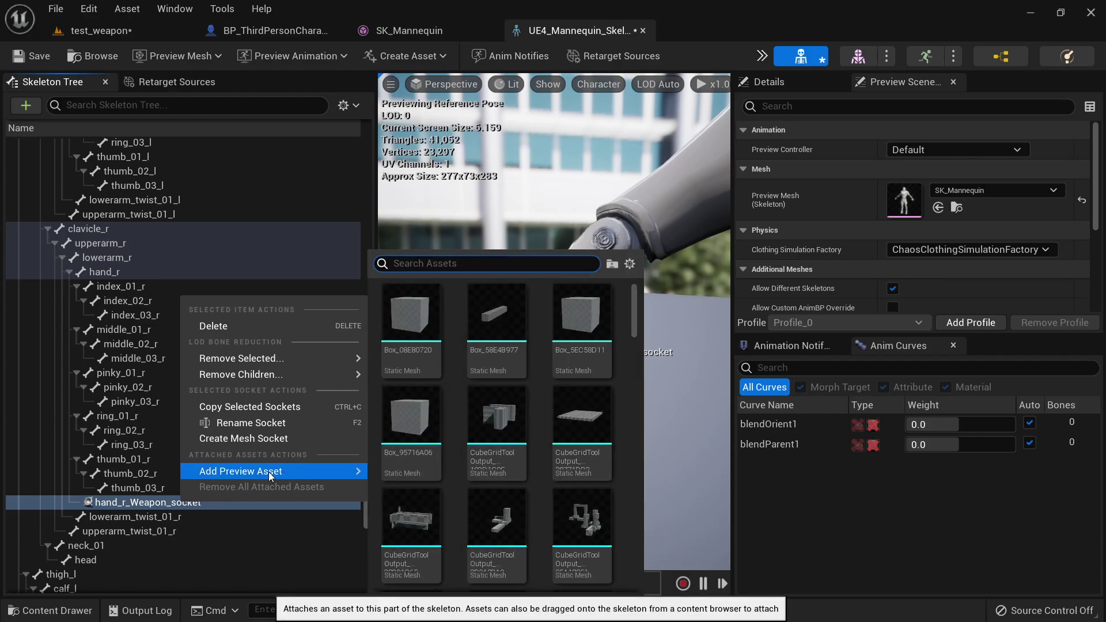
pyautogui.write('sword')
pyautogui.click(403, 334)
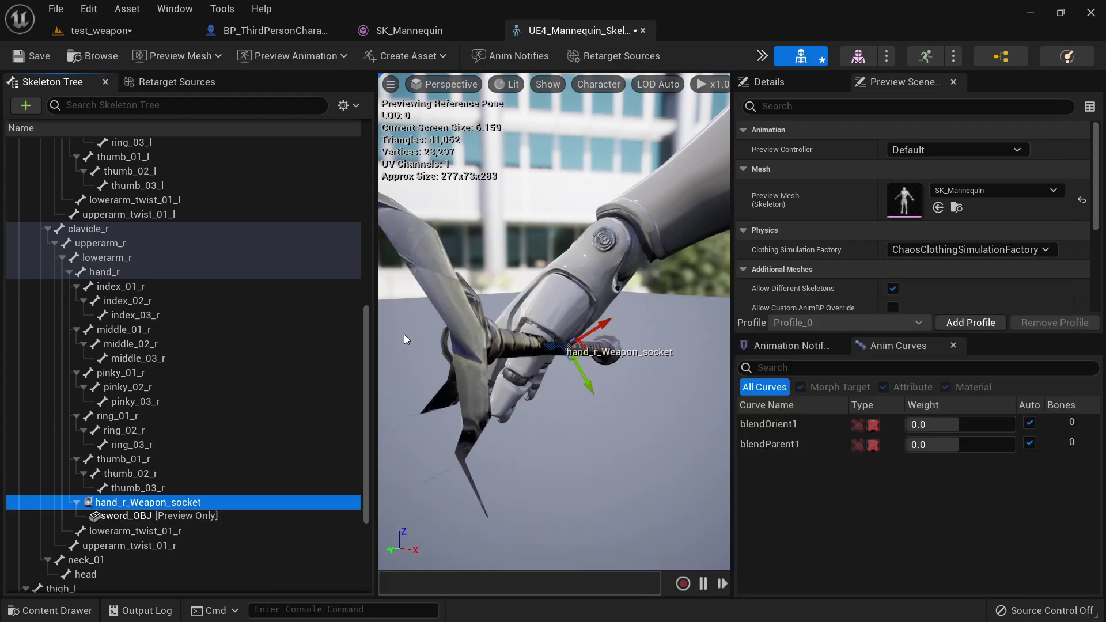
# - Shift the weapon socket within the palm and rotate it to align the previewed sword's handle with the hand's grip
pyautogui.keyDown('alt'); pyautogui.moveTo(567, 431); pyautogui.dragTo(570, 392); pyautogui.keyUp('alt')
pyautogui.moveTo(557, 369); pyautogui.dragTo(633, 379, button='right')
pyautogui.moveTo(563, 310); pyautogui.dragTo(558, 339)
pyautogui.press('e')
pyautogui.moveTo(520, 373); pyautogui.dragTo(494, 395)
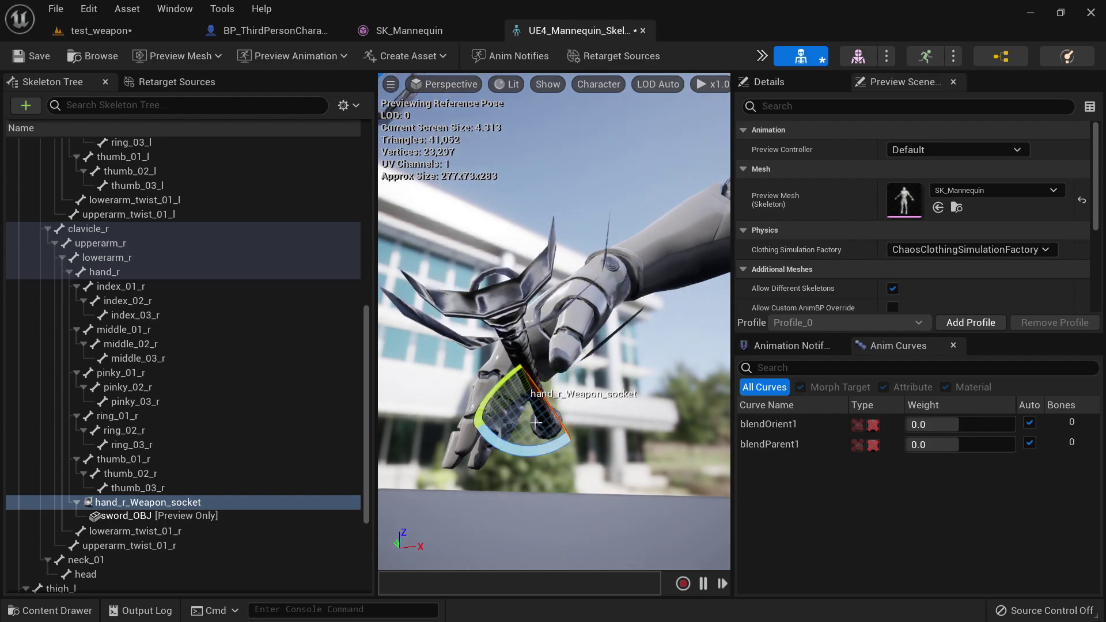
# - Nudge the weapon socket so the sword's handle sits between the palm and fingers, checking it from several sides
pyautogui.keyDown('alt'); pyautogui.moveTo(562, 309); pyautogui.dragTo(671, 410); pyautogui.keyUp('alt')
pyautogui.scroll(-2, 556, 369)
pyautogui.moveTo(553, 372); pyautogui.dragTo(525, 372, button='right')
pyautogui.press('w')
pyautogui.moveTo(488, 391); pyautogui.dragTo(486, 374)
pyautogui.keyDown('alt'); pyautogui.moveTo(496, 380); pyautogui.dragTo(662, 351); pyautogui.keyUp('alt')
pyautogui.moveTo(530, 374); pyautogui.dragTo(608, 296, button='right')
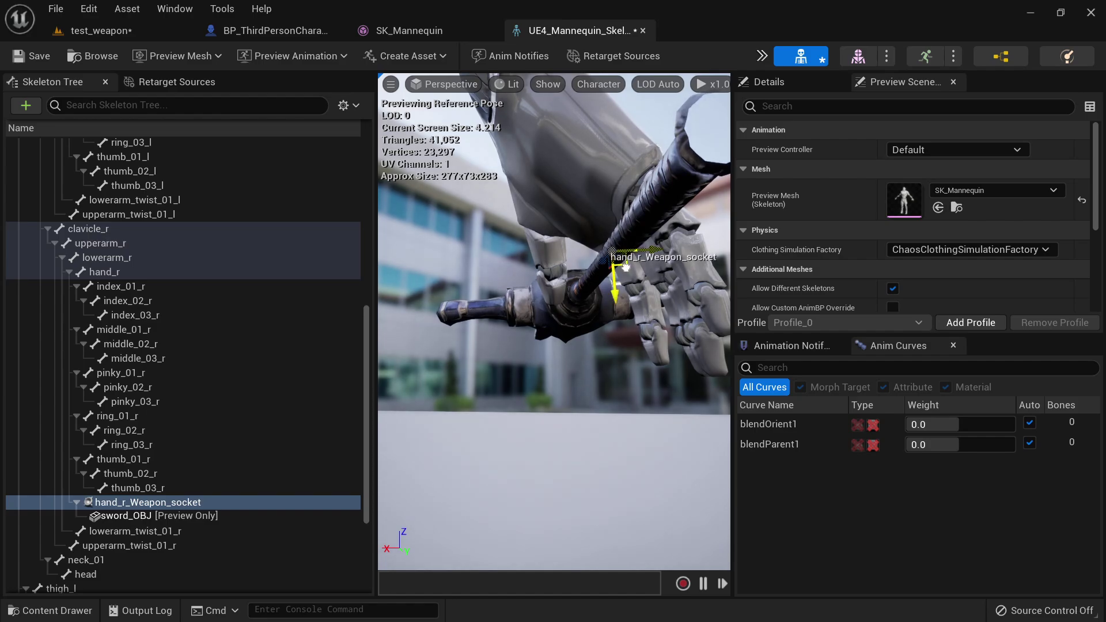
# - Fine-tune the weapon socket's rotation and save the skeleton
pyautogui.press('e')
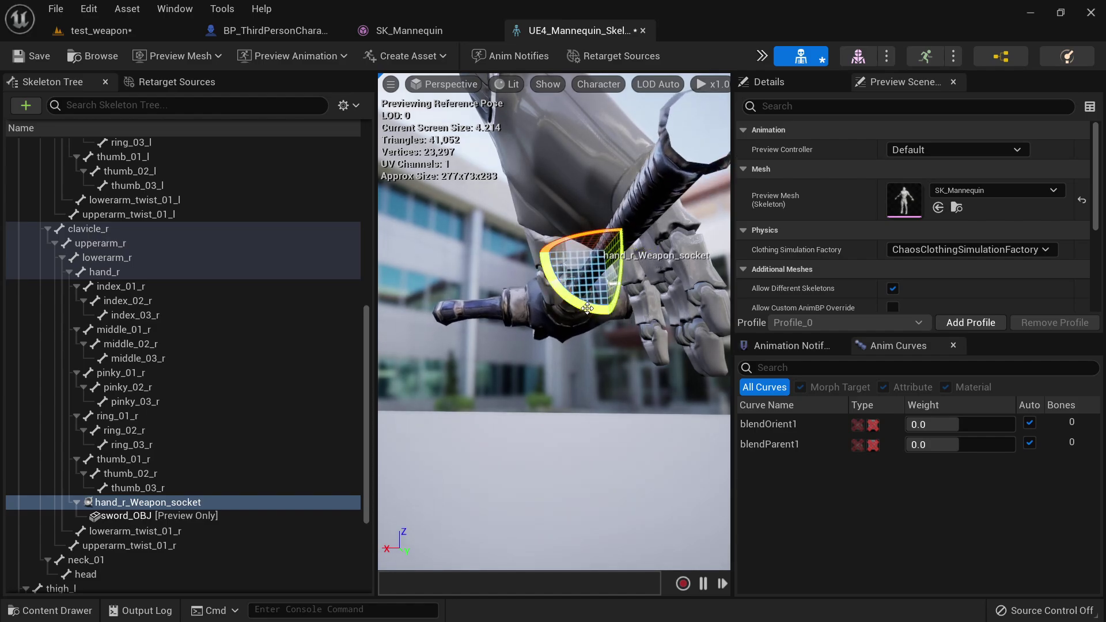
pyautogui.moveTo(587, 308); pyautogui.dragTo(602, 316)
pyautogui.moveTo(580, 340); pyautogui.dragTo(651, 368, button='right')
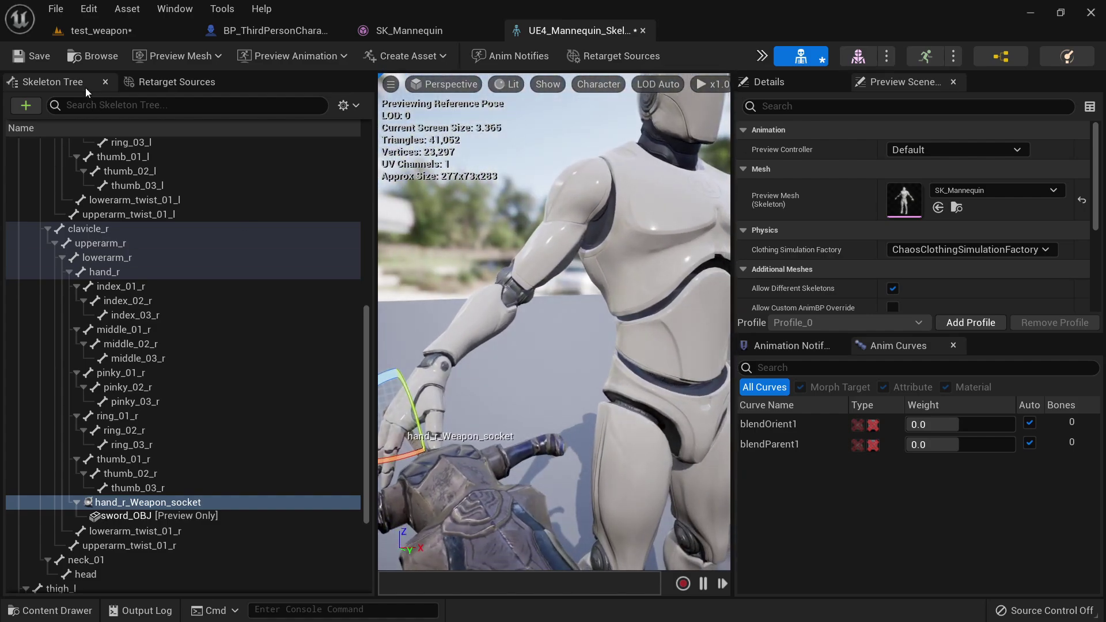
pyautogui.click(46, 56)
pyautogui.moveTo(507, 247); pyautogui.dragTo(472, 246, button='right')
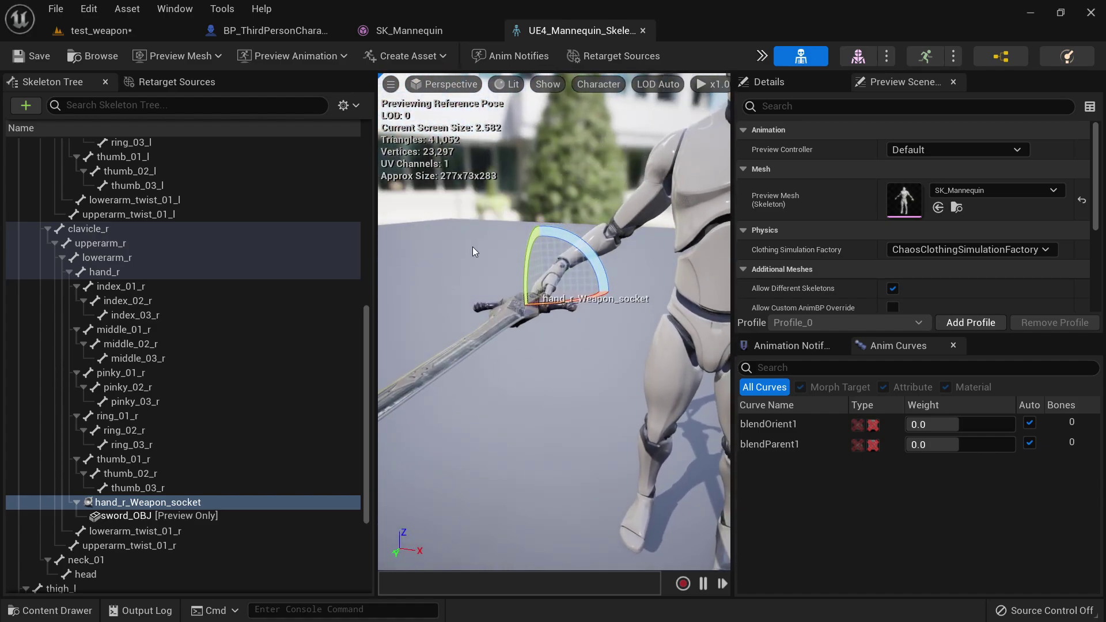
# - Play the test_weapon level from a spot on the floor, run the character around in full screen, and stop playing
pyautogui.click(92, 30)
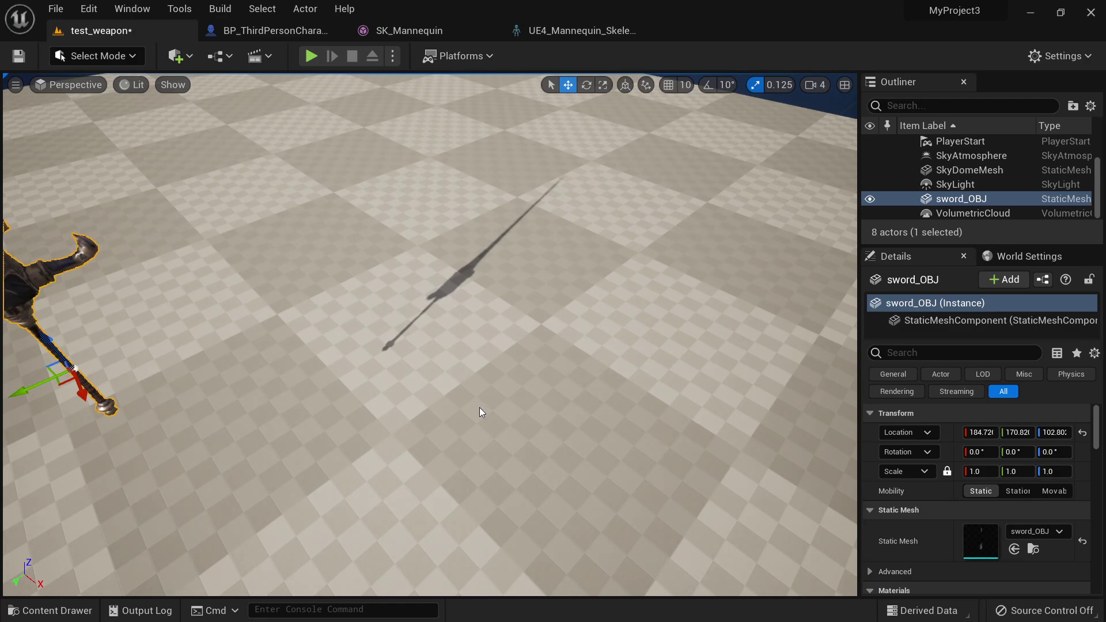
pyautogui.rightClick(481, 409)
pyautogui.click(525, 397)
pyautogui.press('d')
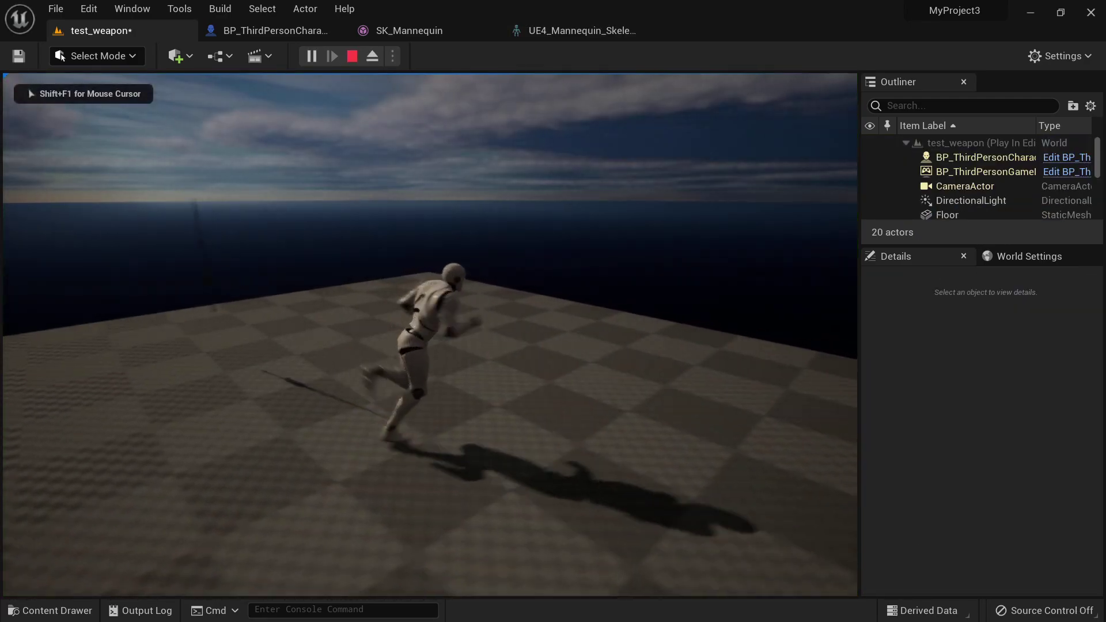
pyautogui.press('w')
pyautogui.press('F11')
pyautogui.click(525, 398)
pyautogui.press('d')
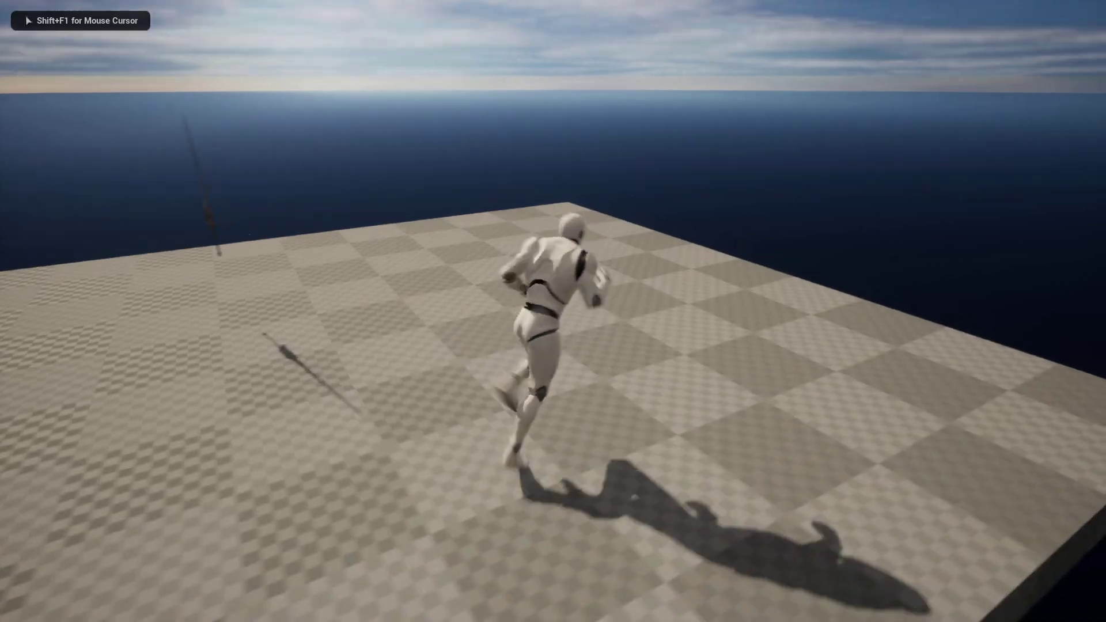
pyautogui.press('F11')
pyautogui.hotkey('shift', 'F1')
pyautogui.press('Escape')
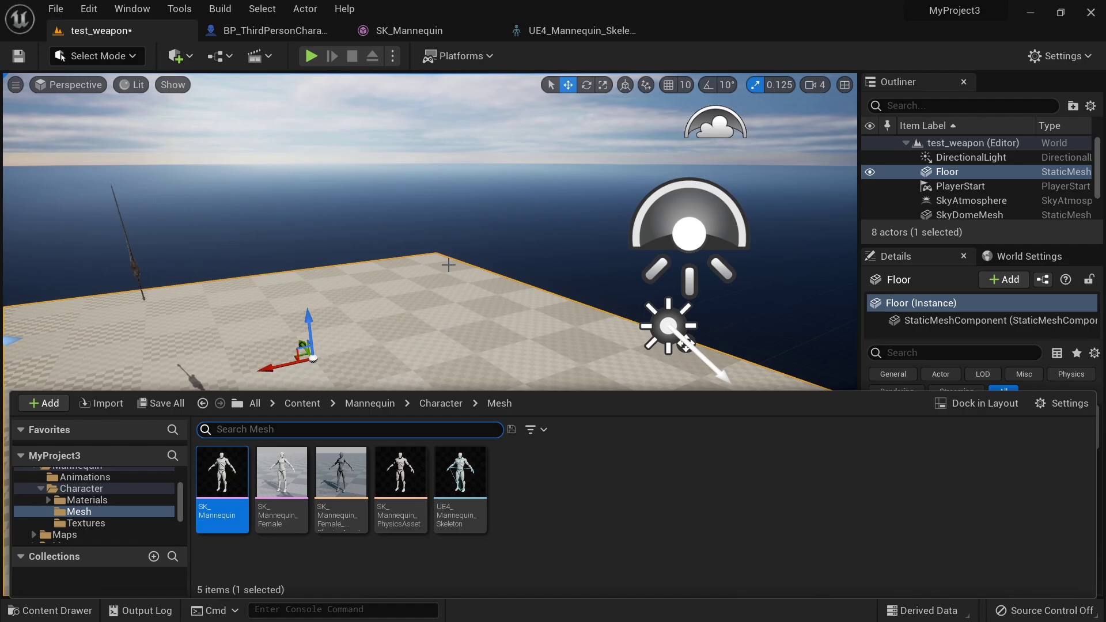
# - Open the BP_ThirdPersonCharacter Blueprint from the ThirdPerson/Blueprints content folder
pyautogui.scroll(2, 112, 507)
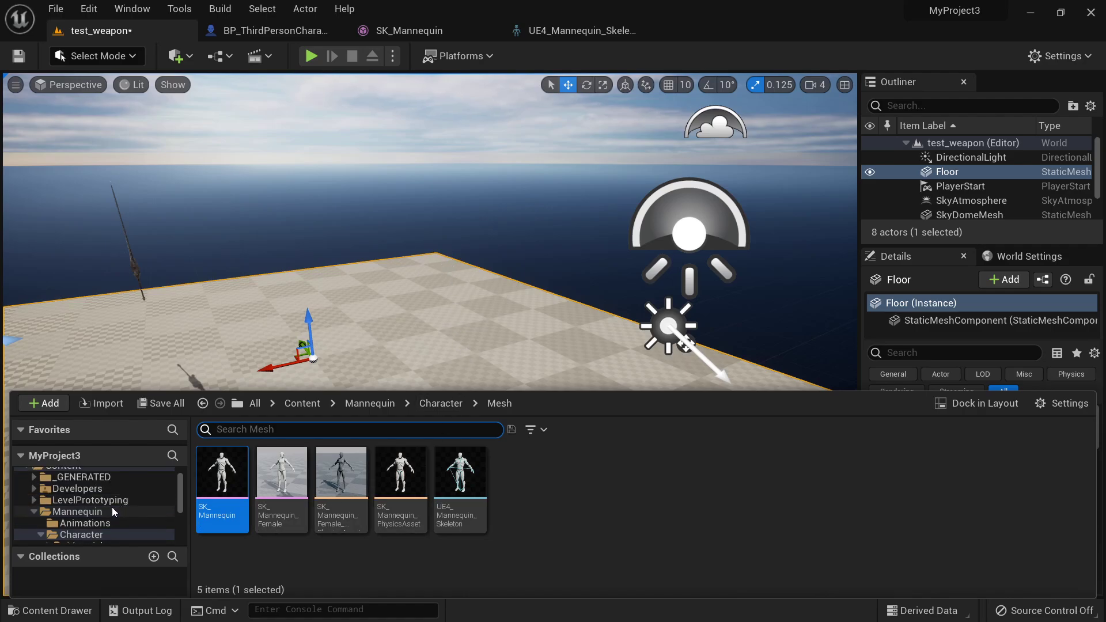
pyautogui.click(97, 510)
pyautogui.scroll(-3, 105, 508)
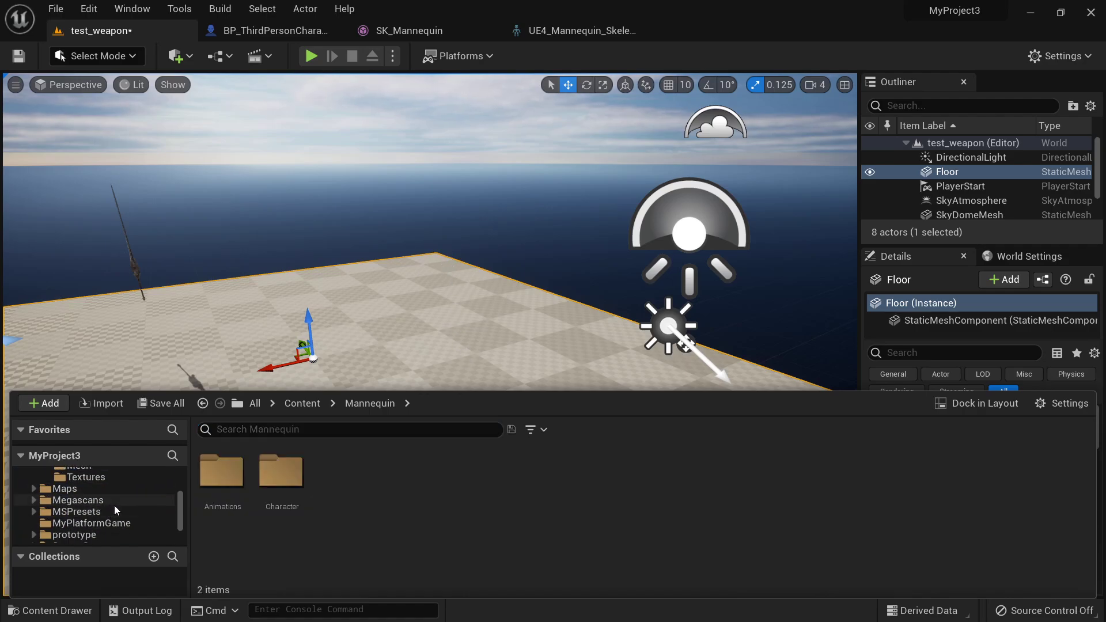
pyautogui.scroll(-2, 114, 505)
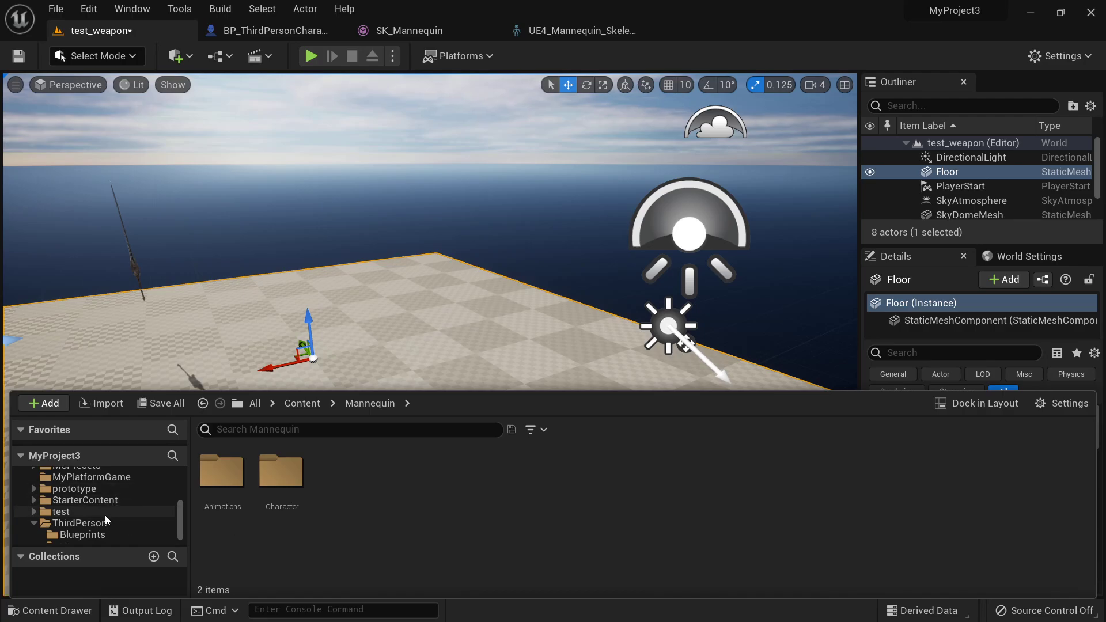
pyautogui.click(105, 520)
pyautogui.doubleClick(225, 472)
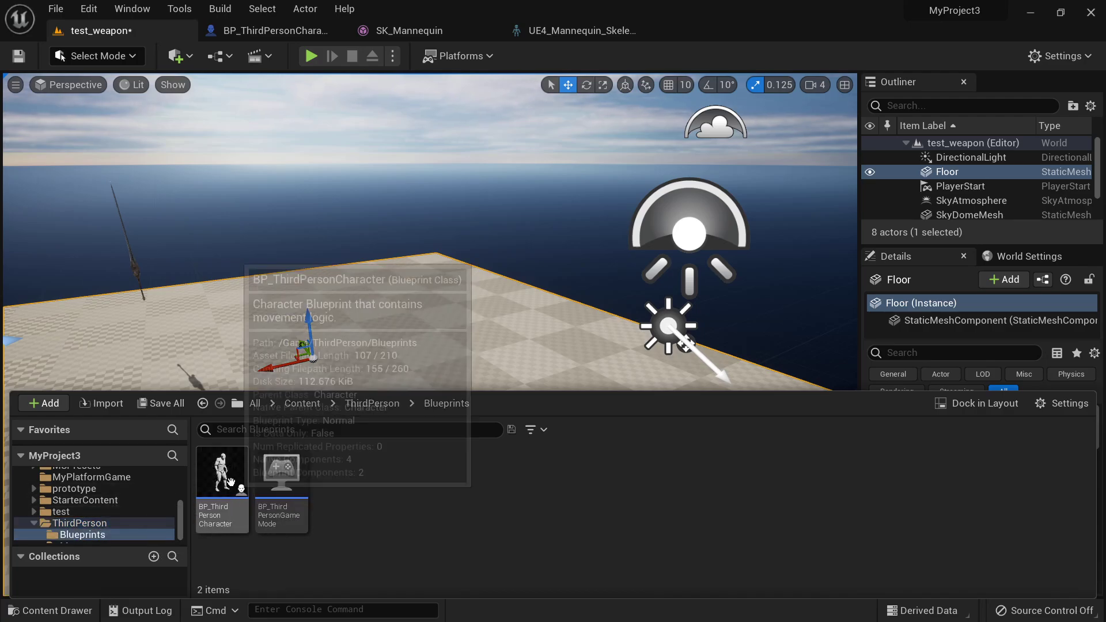
pyautogui.doubleClick(230, 481)
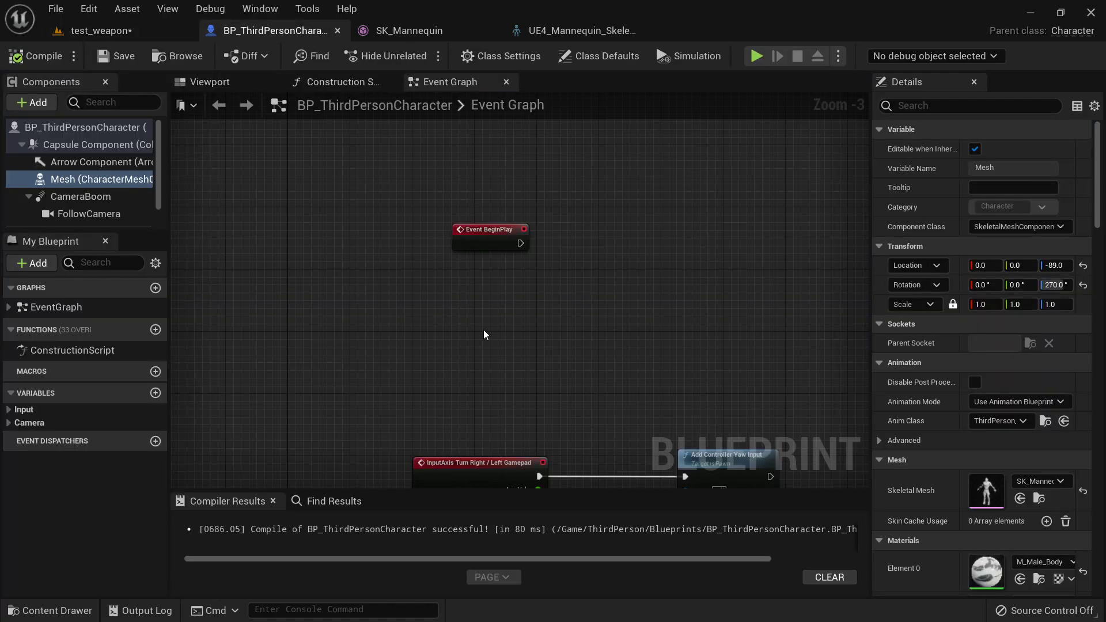
# - Add a Spawn Actor from Class node connected to Event BeginPlay in the character's Event Graph
pyautogui.moveTo(488, 336); pyautogui.dragTo(416, 278, button='right')
pyautogui.scroll(-5, 417, 242)
pyautogui.scroll(5, 432, 217)
pyautogui.moveTo(444, 239); pyautogui.dragTo(457, 320, button='right')
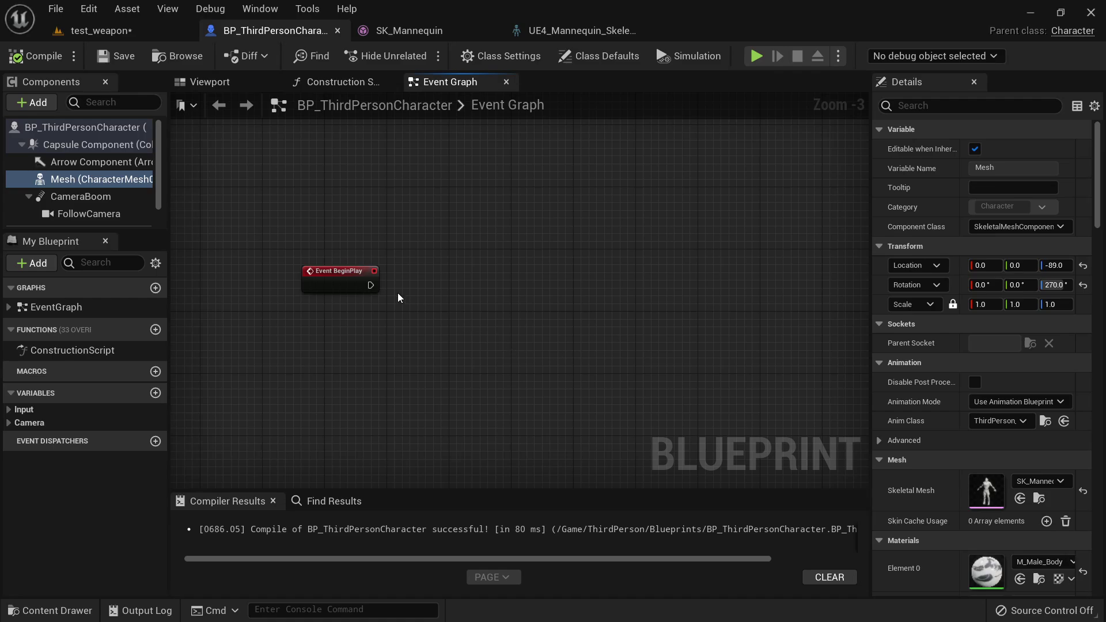
pyautogui.moveTo(368, 287); pyautogui.dragTo(464, 281)
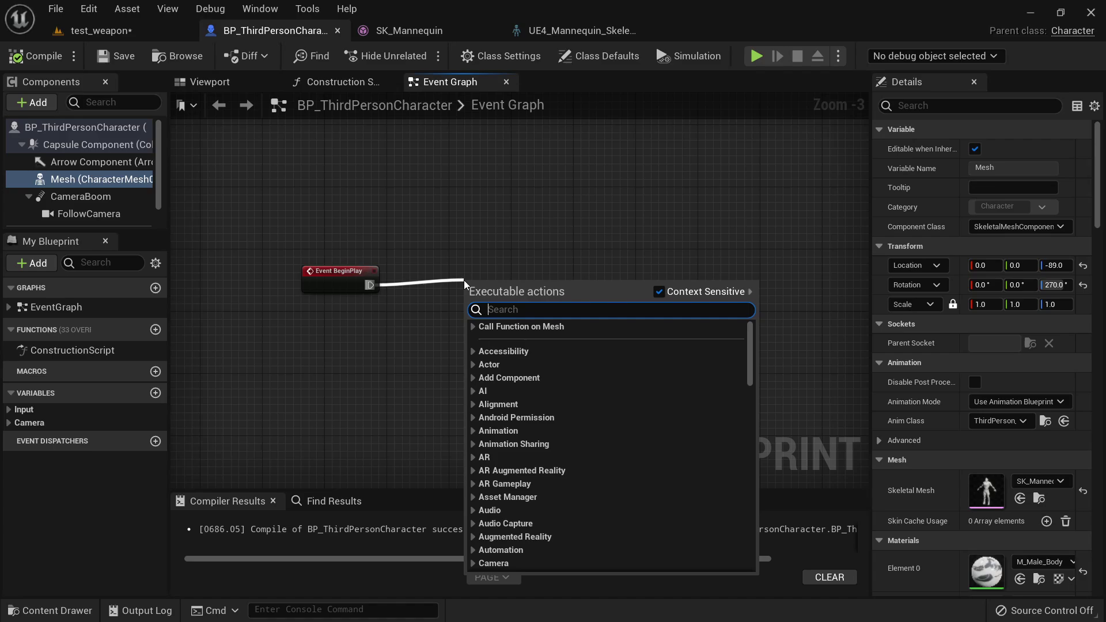
pyautogui.write('spawn ac')
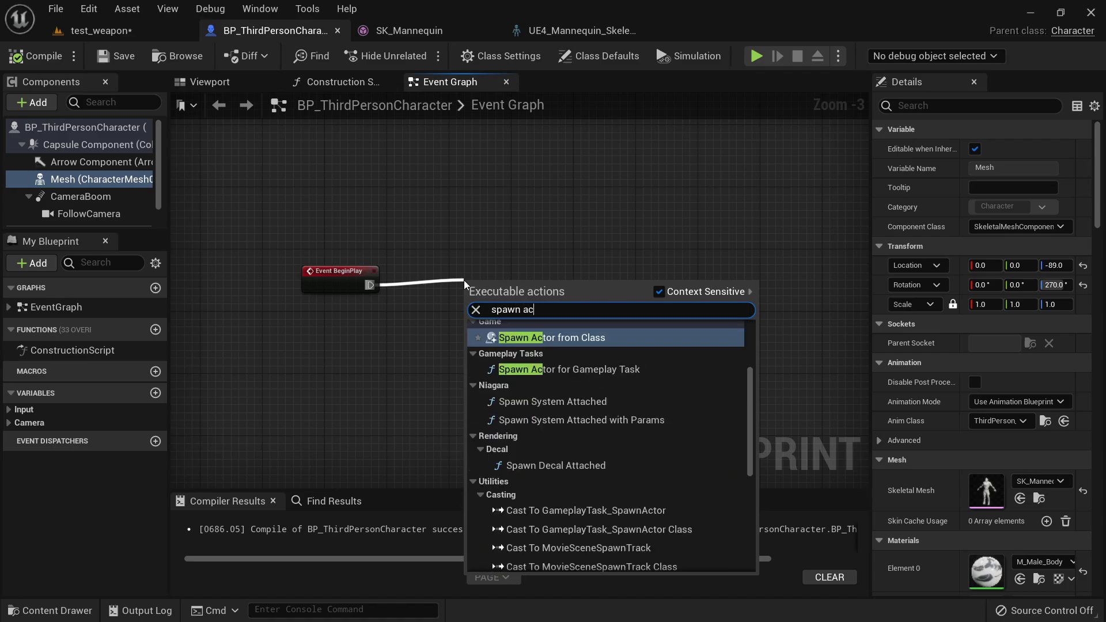
pyautogui.write('tor')
pyautogui.press('Return')
pyautogui.scroll(3, 539, 298)
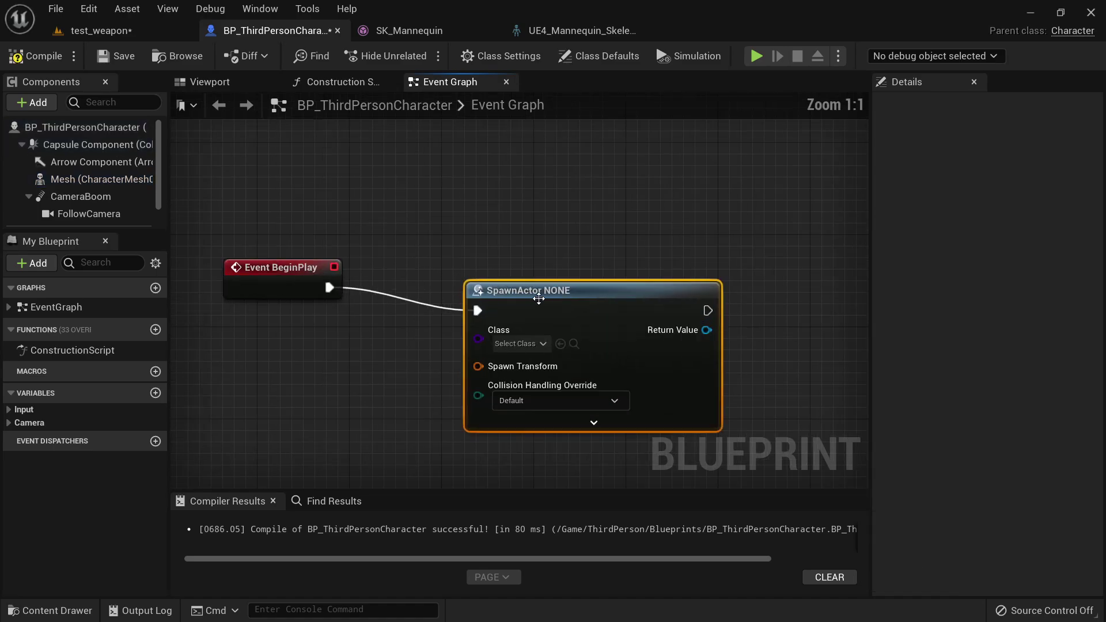
# - Line up the Spawn Actor node with Event BeginPlay and set its class to BP_Weapon_Sword
pyautogui.moveTo(538, 297); pyautogui.dragTo(522, 263)
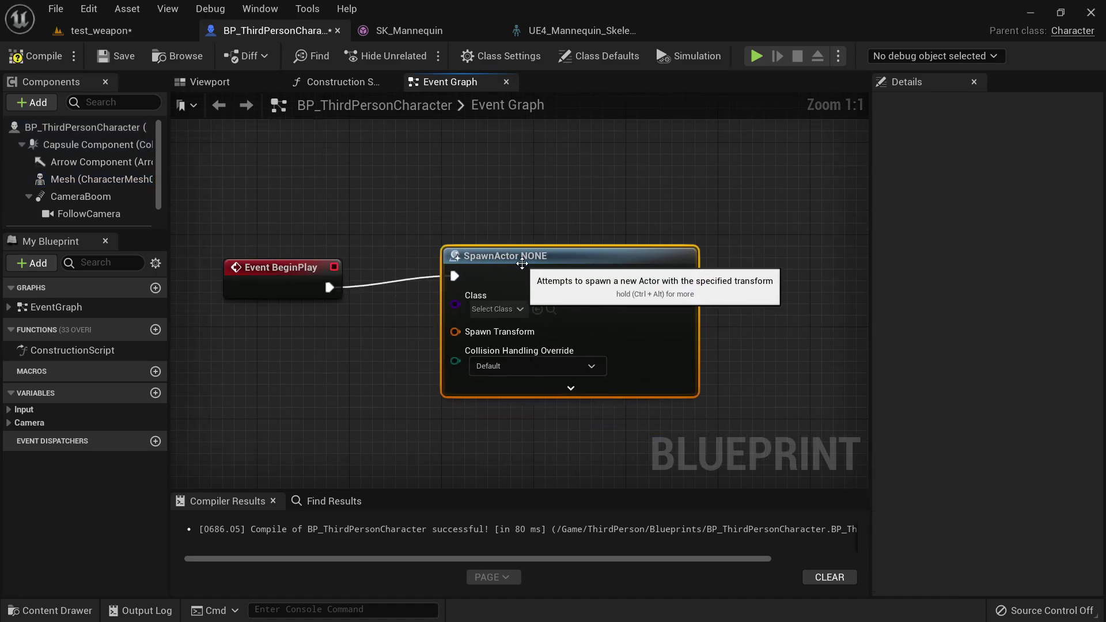
pyautogui.click(518, 312)
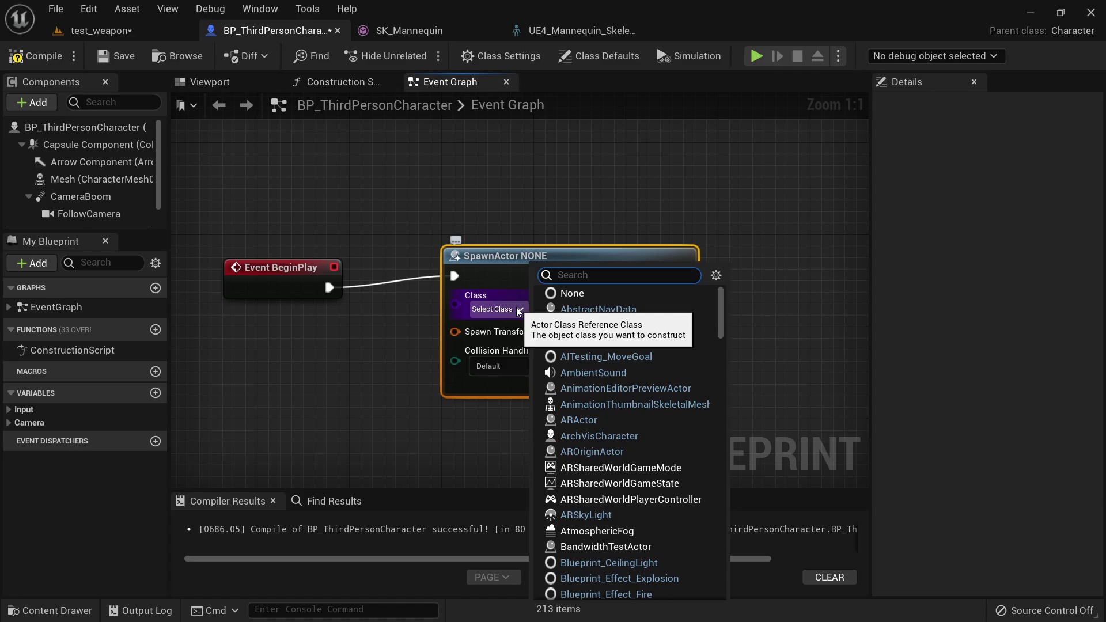
pyautogui.write('weapon')
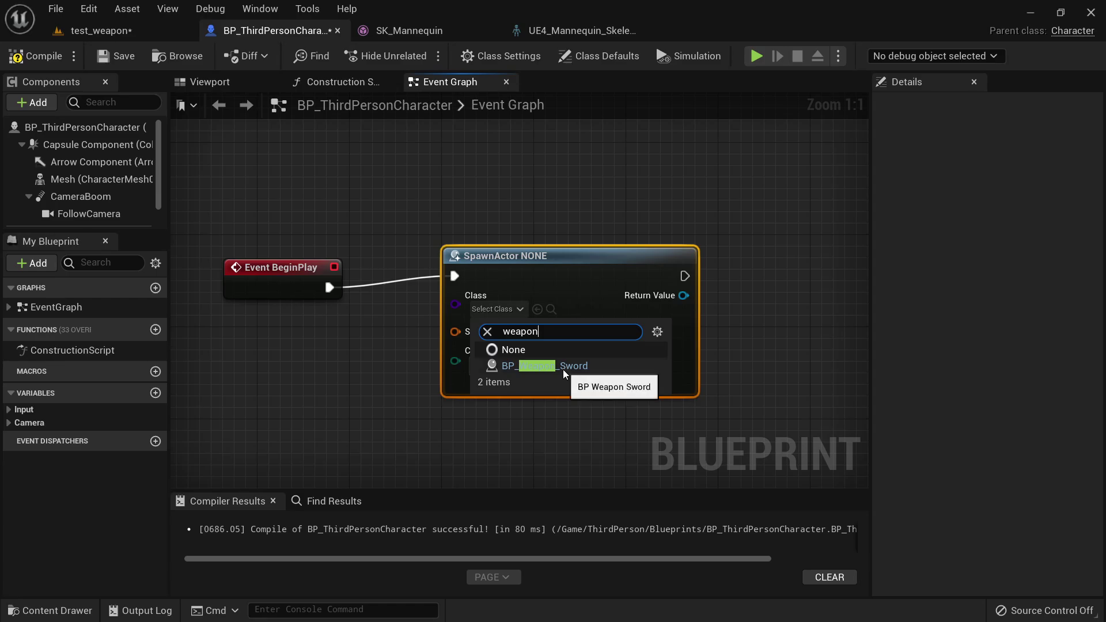
pyautogui.click(564, 374)
# - Add a Mesh reference with a Get Socket Transform node connected to it, placed below Event BeginPlay
pyautogui.moveTo(373, 371); pyautogui.dragTo(601, 320, button='right')
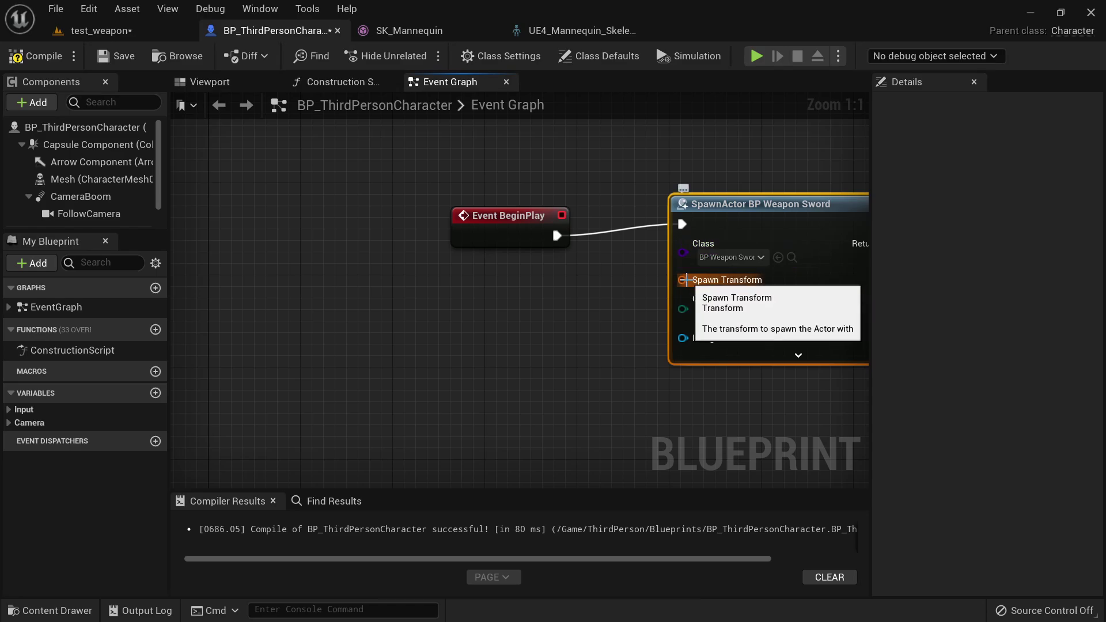
pyautogui.moveTo(683, 281); pyautogui.dragTo(535, 340)
pyautogui.click(405, 350)
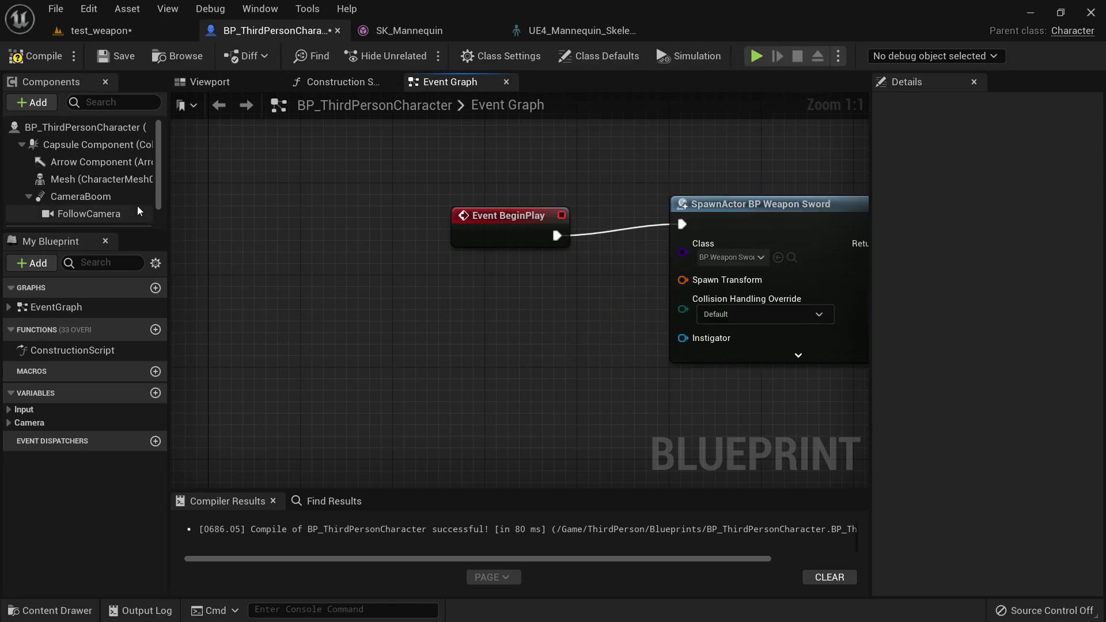
pyautogui.moveTo(95, 179); pyautogui.dragTo(232, 321)
pyautogui.moveTo(312, 334); pyautogui.dragTo(376, 361)
pyautogui.write('get socket')
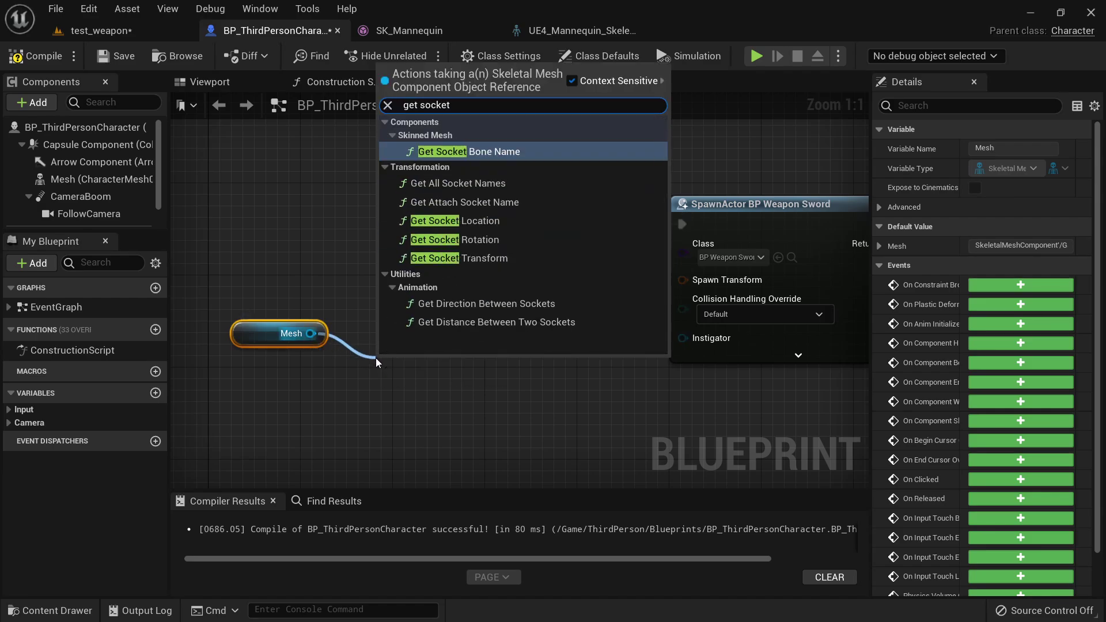
pyautogui.write(' tra')
pyautogui.press('Return')
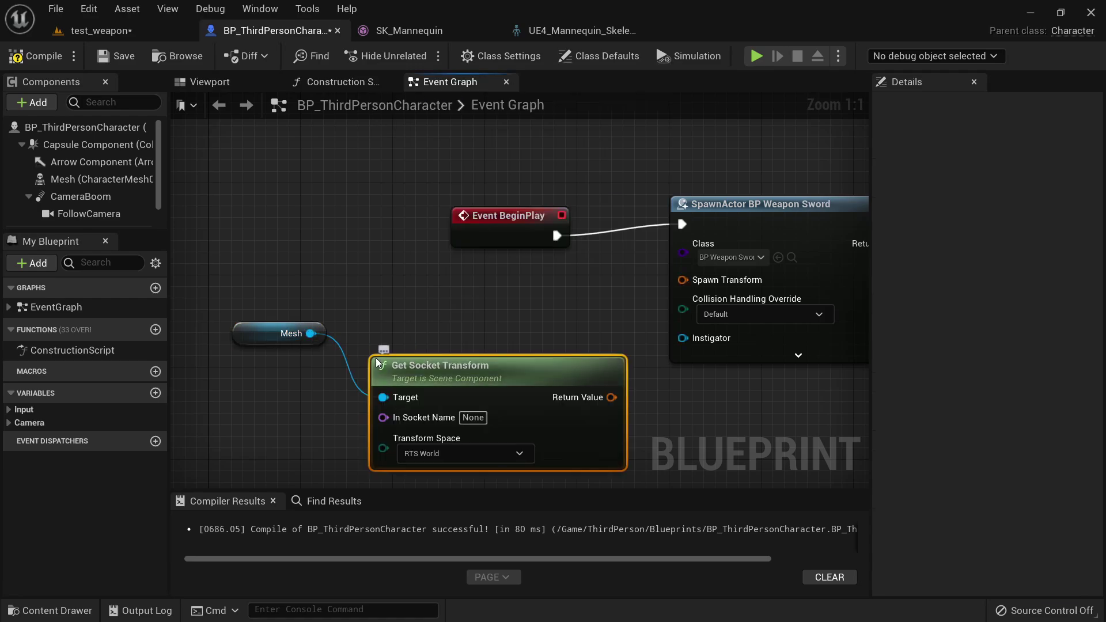
pyautogui.moveTo(418, 374); pyautogui.dragTo(414, 316)
pyautogui.moveTo(197, 292); pyautogui.dragTo(446, 417)
pyautogui.moveTo(506, 320); pyautogui.dragTo(460, 312)
# - Copy the socket name hand_r_Weapon_socket from the mannequin skeleton into Get Socket Transform's In Socket Name
pyautogui.click(103, 179)
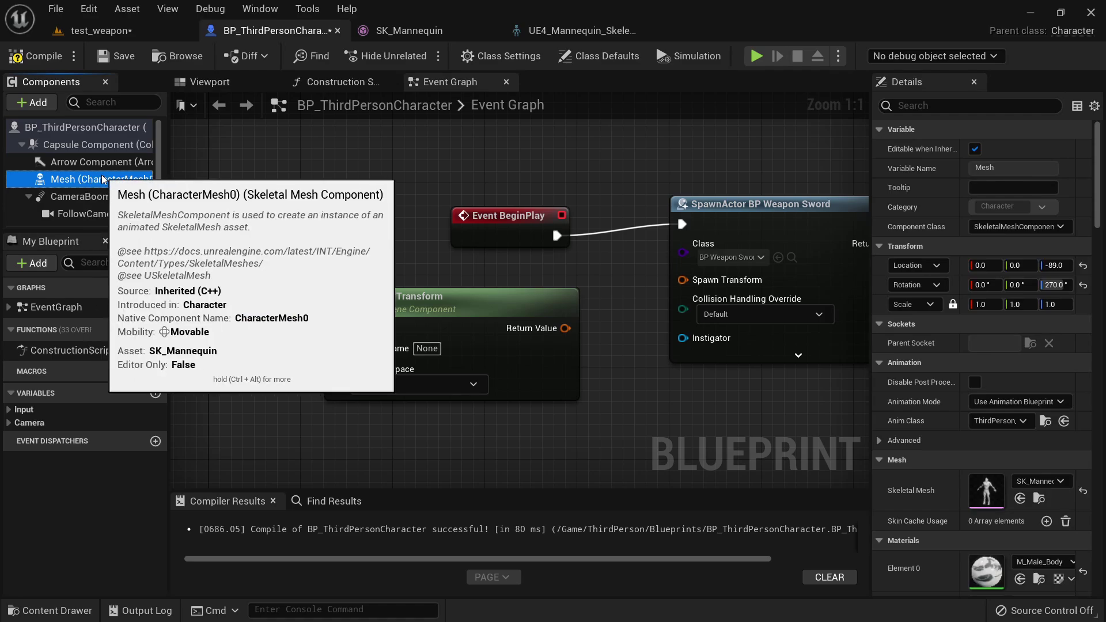
pyautogui.click(455, 360)
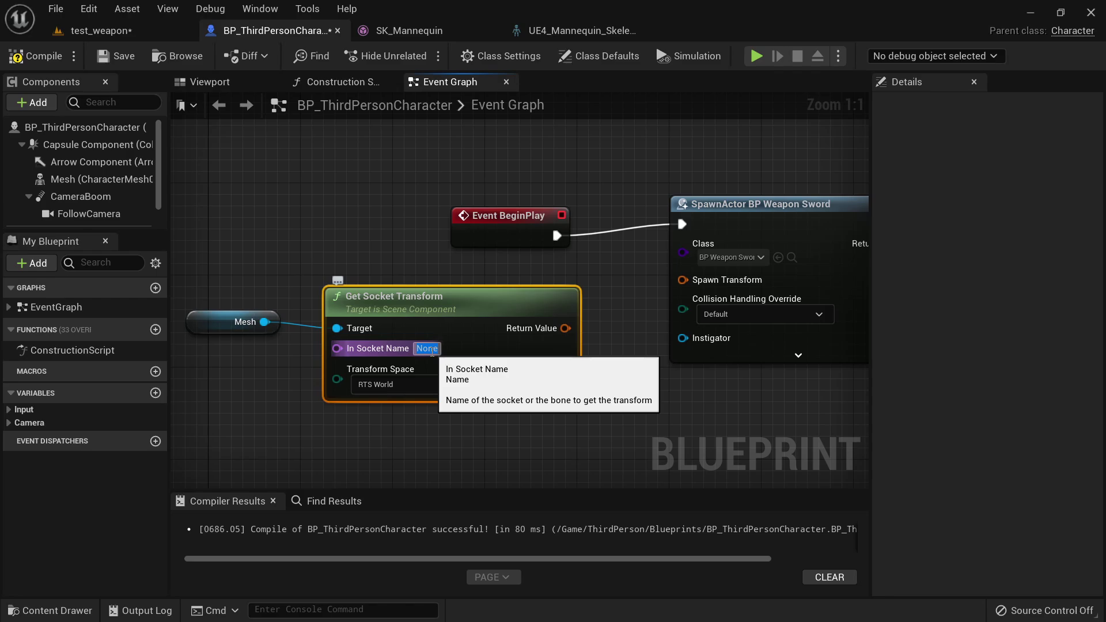
pyautogui.click(570, 29)
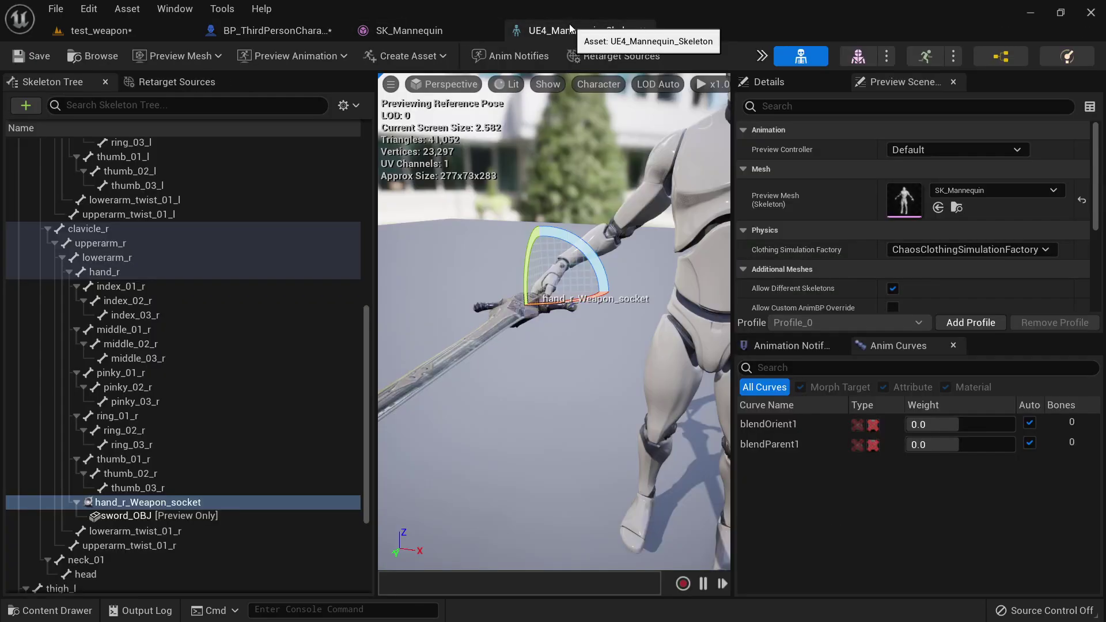
pyautogui.click(175, 504)
pyautogui.click(175, 504)
pyautogui.hotkey('ctrl', 'c')
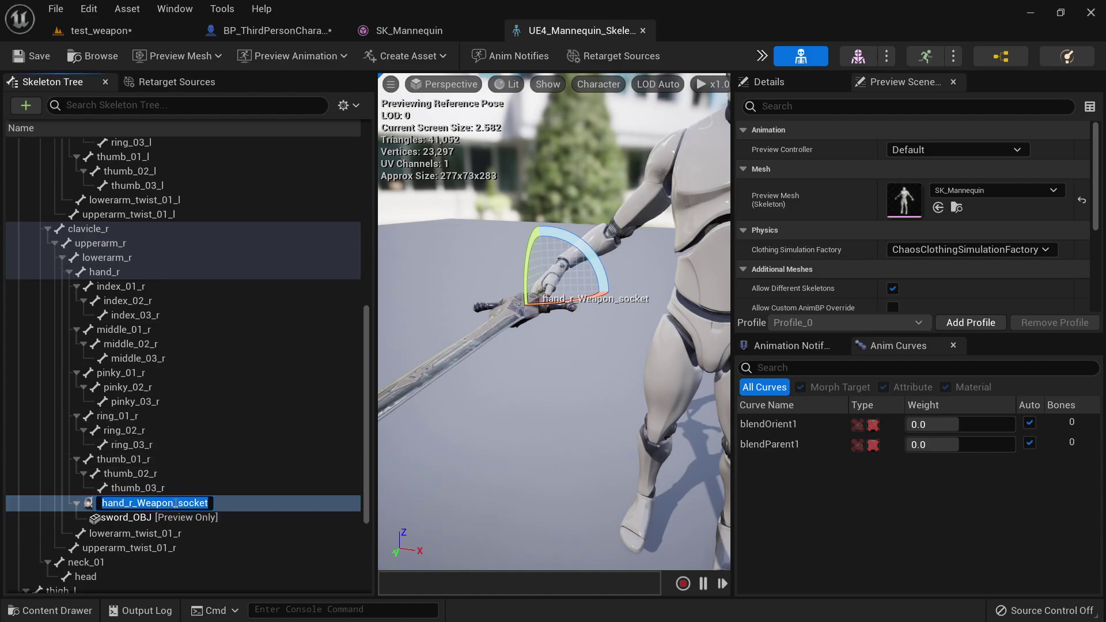
pyautogui.click(267, 29)
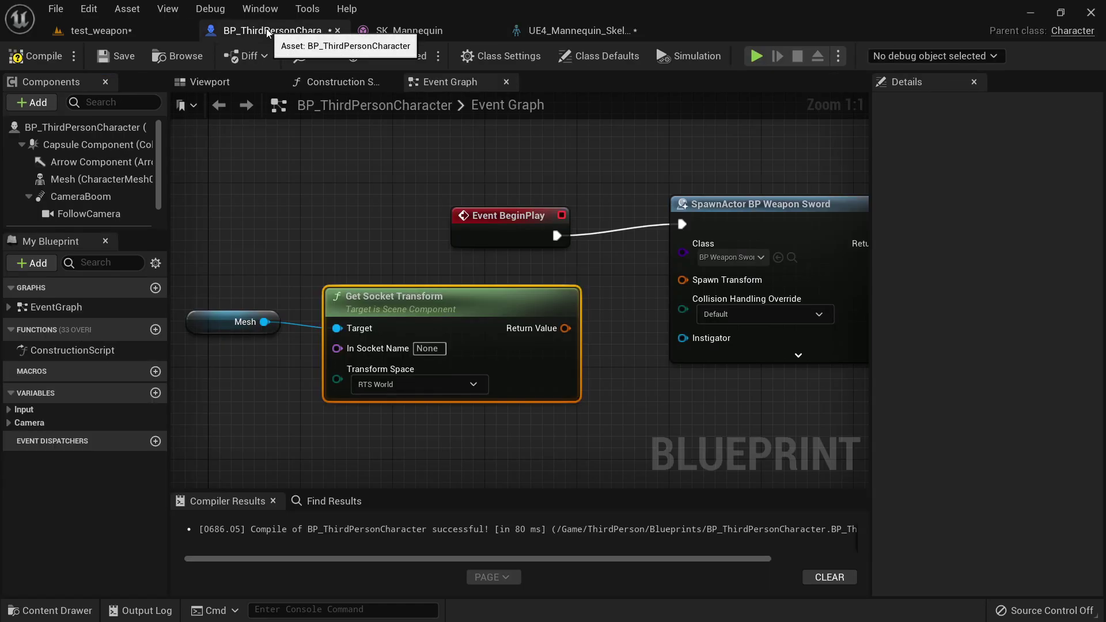
pyautogui.click(427, 348)
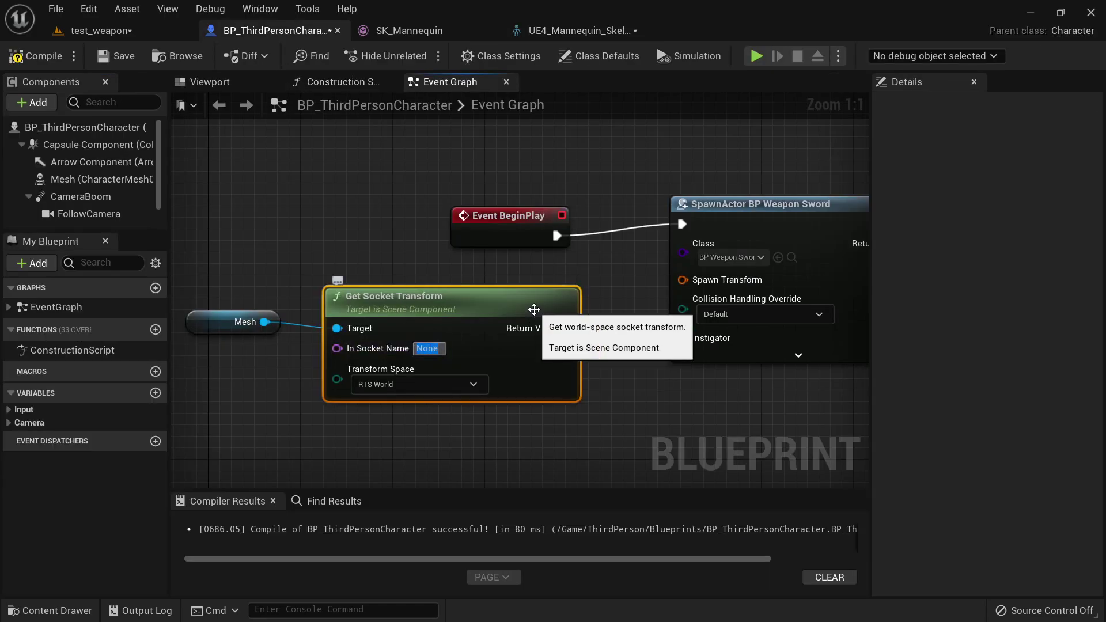
pyautogui.hotkey('ctrl', 'v')
pyautogui.press('Return')
# - Connect Get Socket Transform's Return Value to the sword node's Spawn Transform and tidy the node positions
pyautogui.moveTo(633, 363); pyautogui.dragTo(617, 355, button='right')
pyautogui.moveTo(565, 328); pyautogui.dragTo(667, 270)
pyautogui.scroll(-3, 569, 370)
pyautogui.rightClick(569, 370)
pyautogui.scroll(1, 575, 414)
pyautogui.moveTo(593, 419); pyautogui.dragTo(279, 305)
pyautogui.moveTo(467, 312); pyautogui.dragTo(452, 318)
pyautogui.moveTo(599, 331); pyautogui.dragTo(393, 315, button='right')
pyautogui.scroll(2, 431, 284)
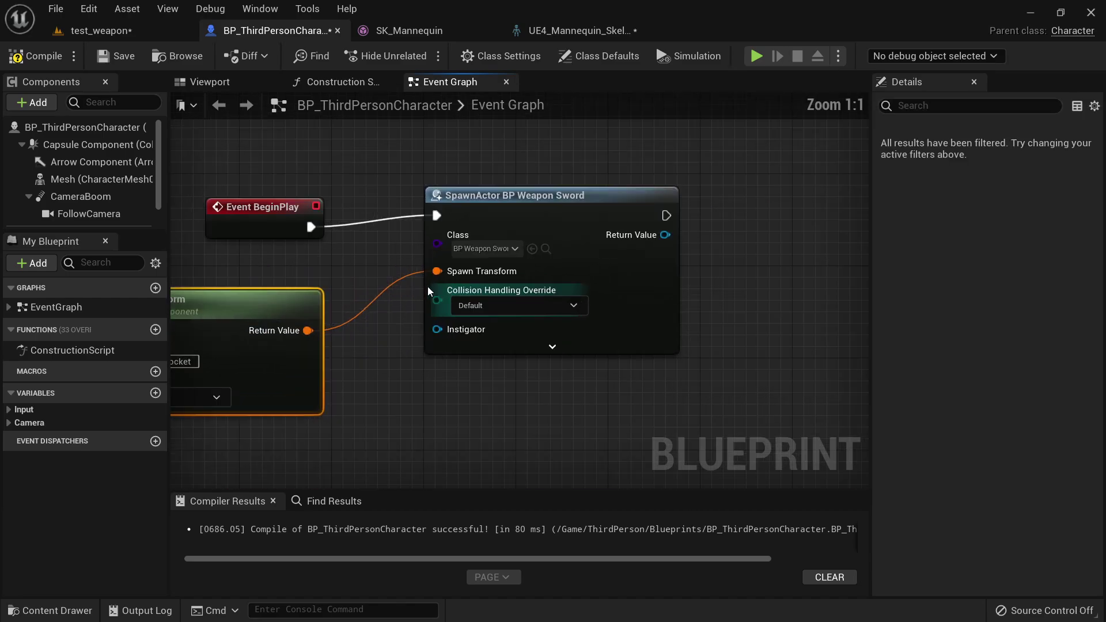
# - Add an Attach Actor To Component node from the spawned sword's Return Value and align it beside the spawn node
pyautogui.moveTo(754, 339); pyautogui.dragTo(641, 358, button='right')
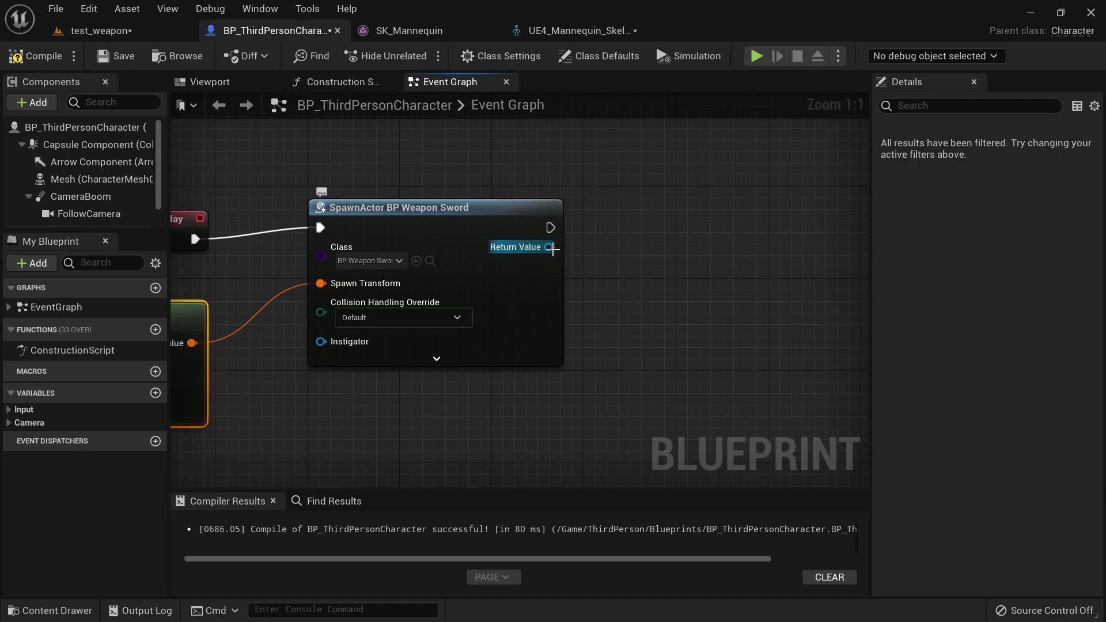
pyautogui.moveTo(549, 246); pyautogui.dragTo(655, 321)
pyautogui.write('atta')
pyautogui.write('ch to com')
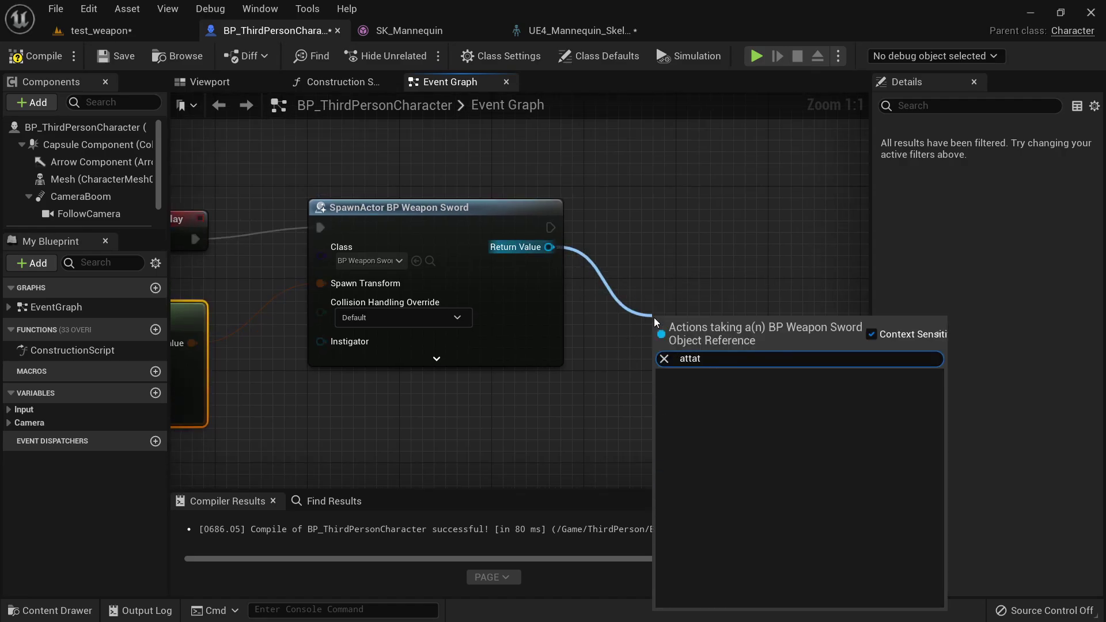
pyautogui.press('Return')
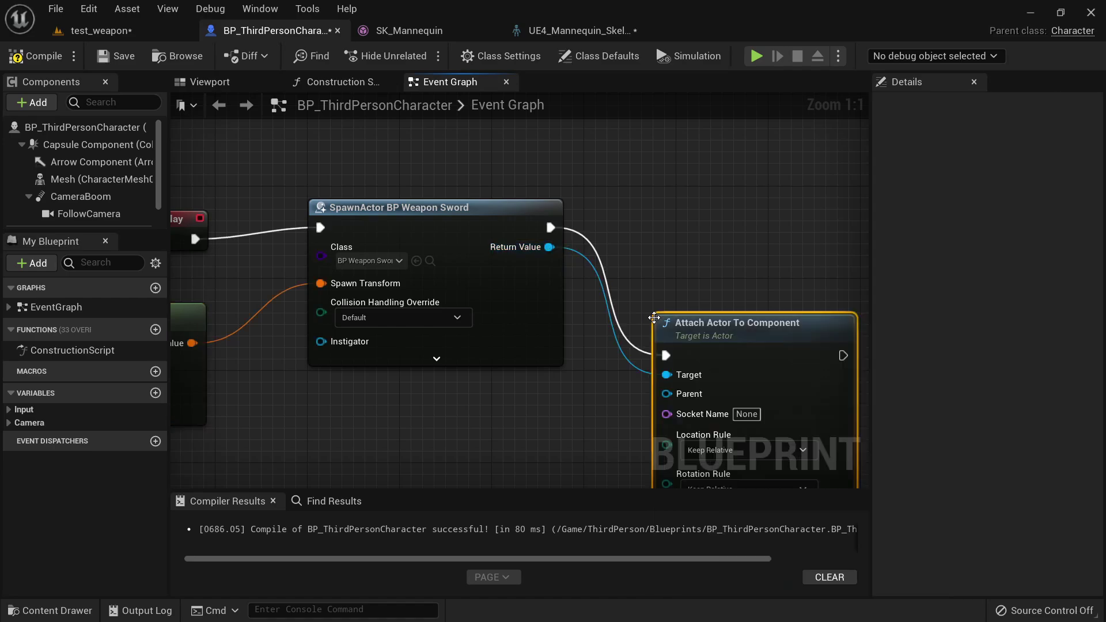
pyautogui.moveTo(748, 347); pyautogui.dragTo(781, 206)
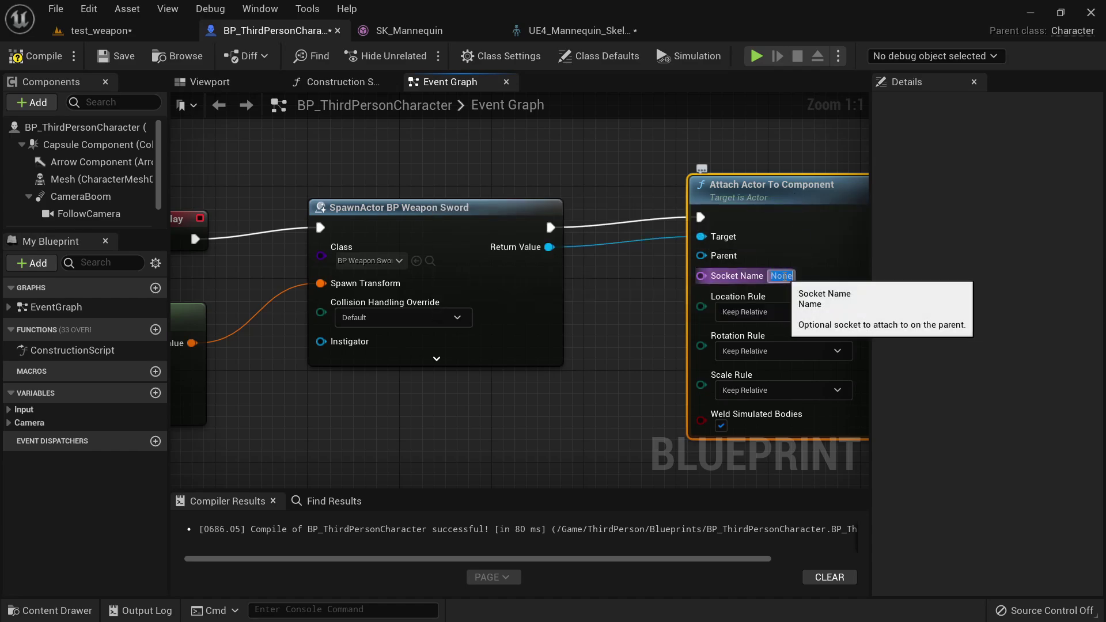
# - Connect a Mesh reference to the attach node's Parent and set its Socket Name to hand_r_Weapon_socket
pyautogui.click(777, 275)
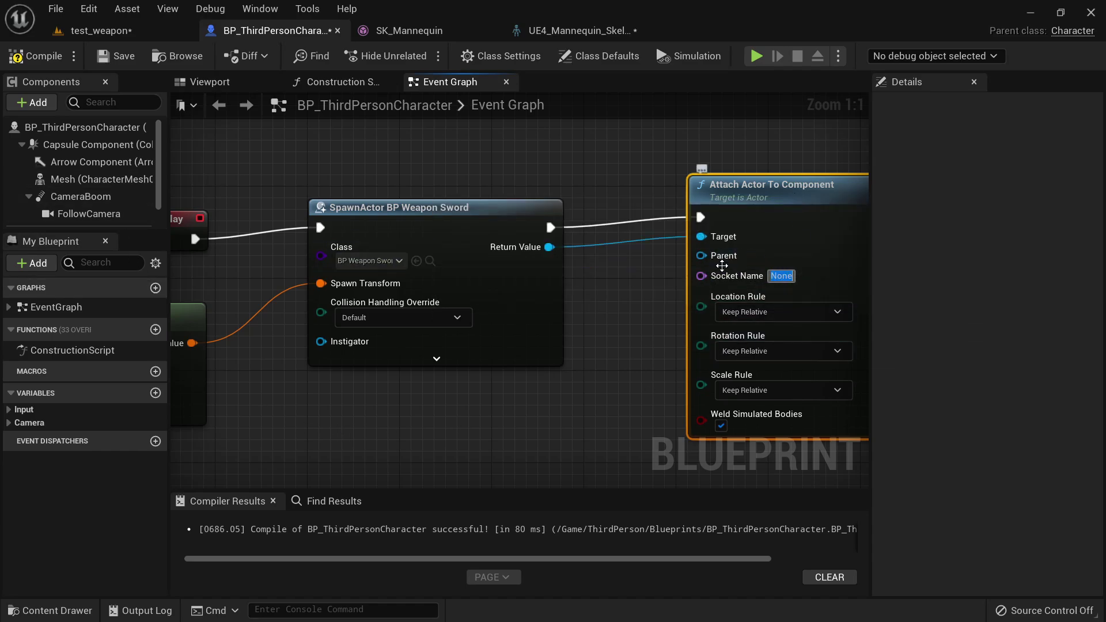
pyautogui.moveTo(92, 179); pyautogui.dragTo(415, 424)
pyautogui.moveTo(487, 429); pyautogui.dragTo(701, 255)
pyautogui.click(794, 277)
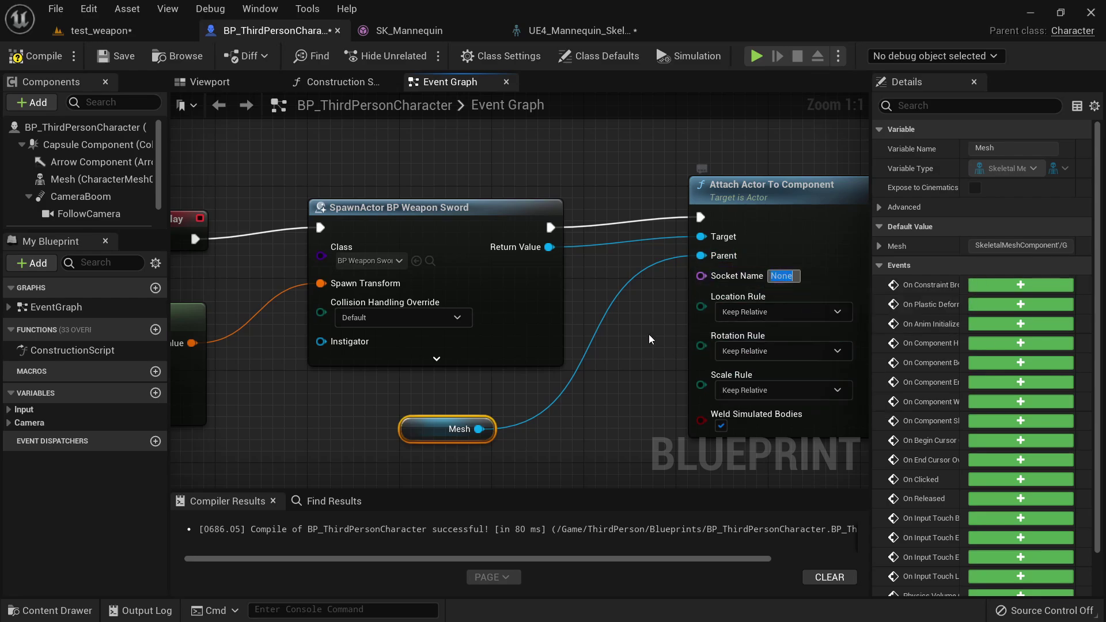
pyautogui.hotkey('ctrl', 'v')
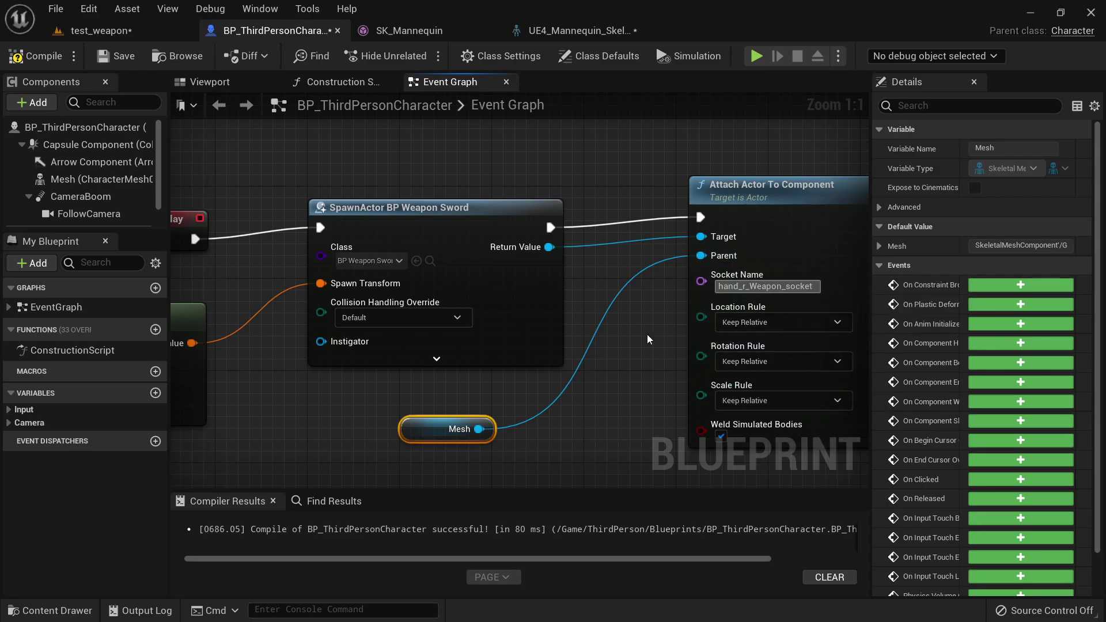
# - Set the attach node's Location, Rotation and Scale Rules to Snap to Target and compile the Blueprint
pyautogui.moveTo(648, 340); pyautogui.dragTo(540, 273, button='right')
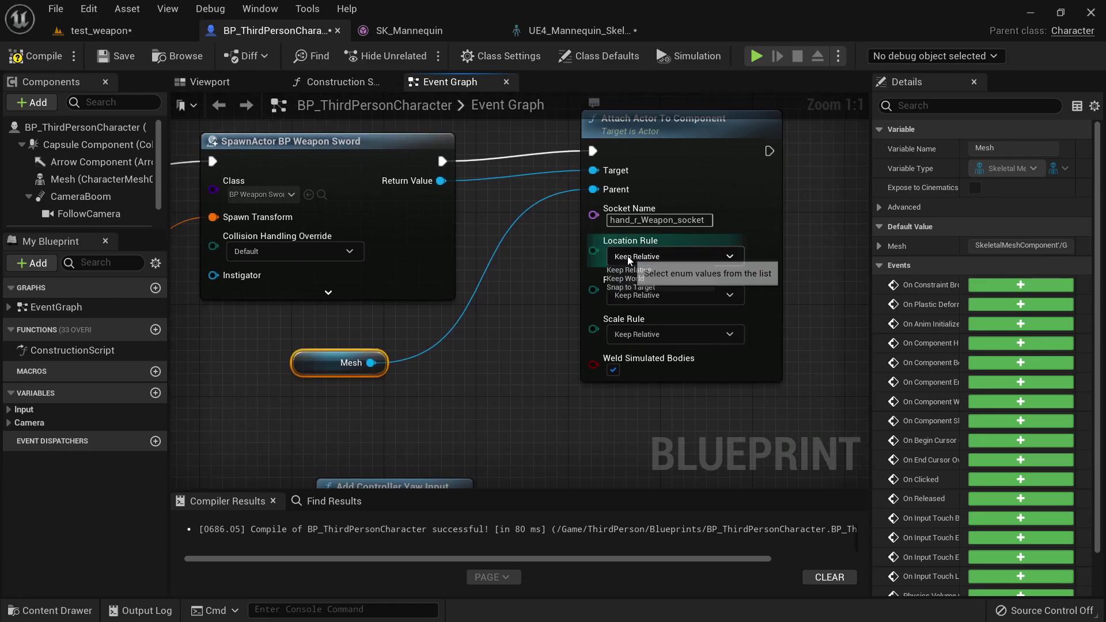
pyautogui.click(668, 256)
pyautogui.click(663, 287)
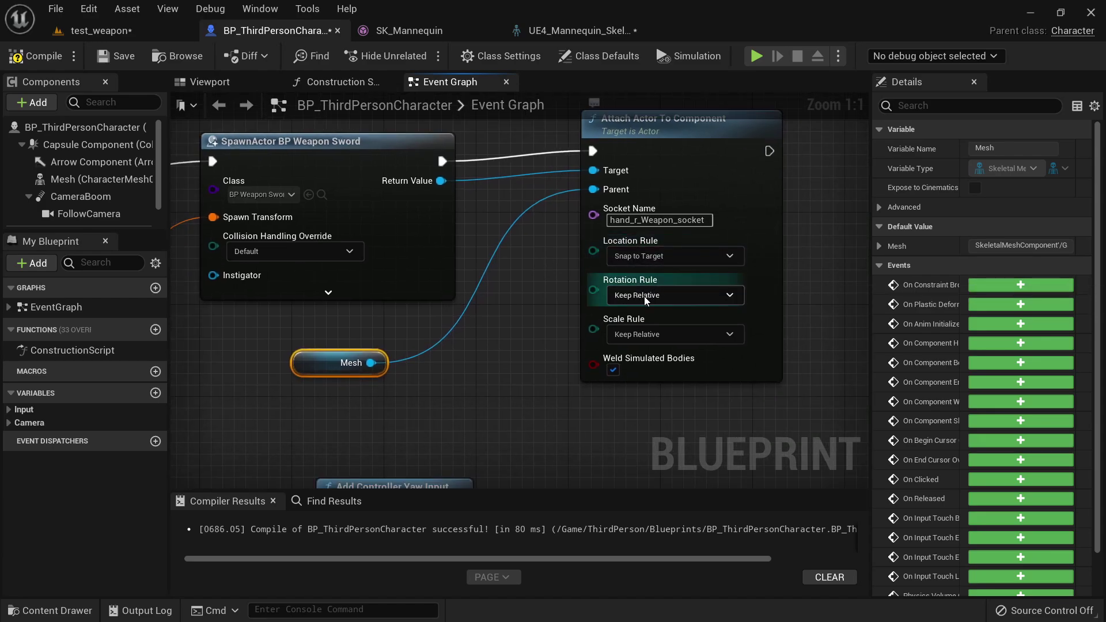
pyautogui.click(668, 295)
pyautogui.click(633, 326)
pyautogui.click(644, 338)
pyautogui.click(644, 366)
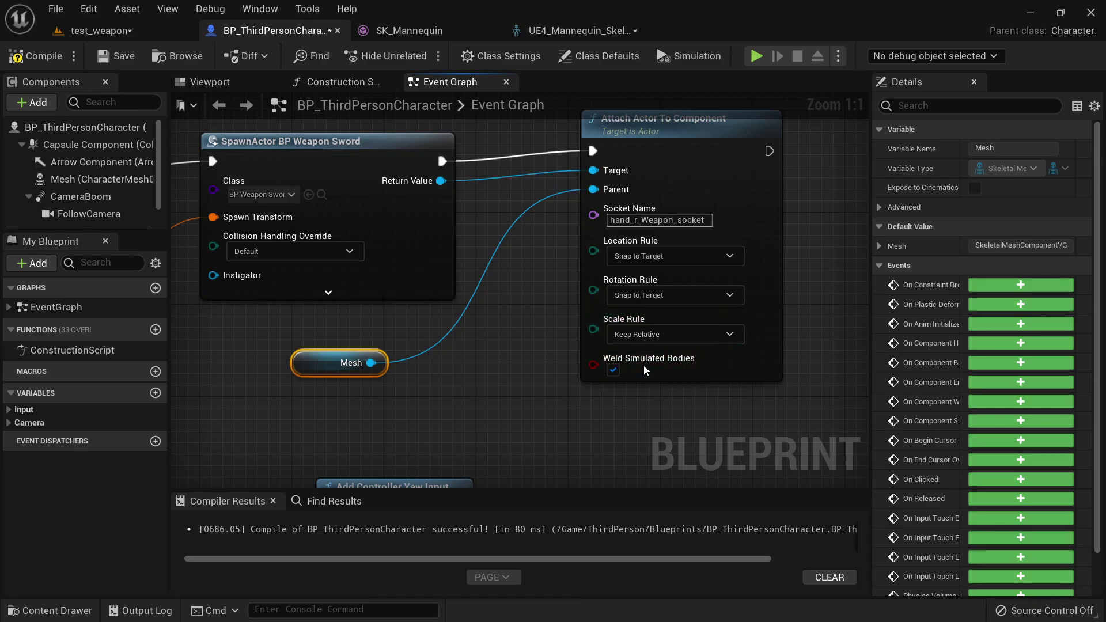
pyautogui.click(35, 56)
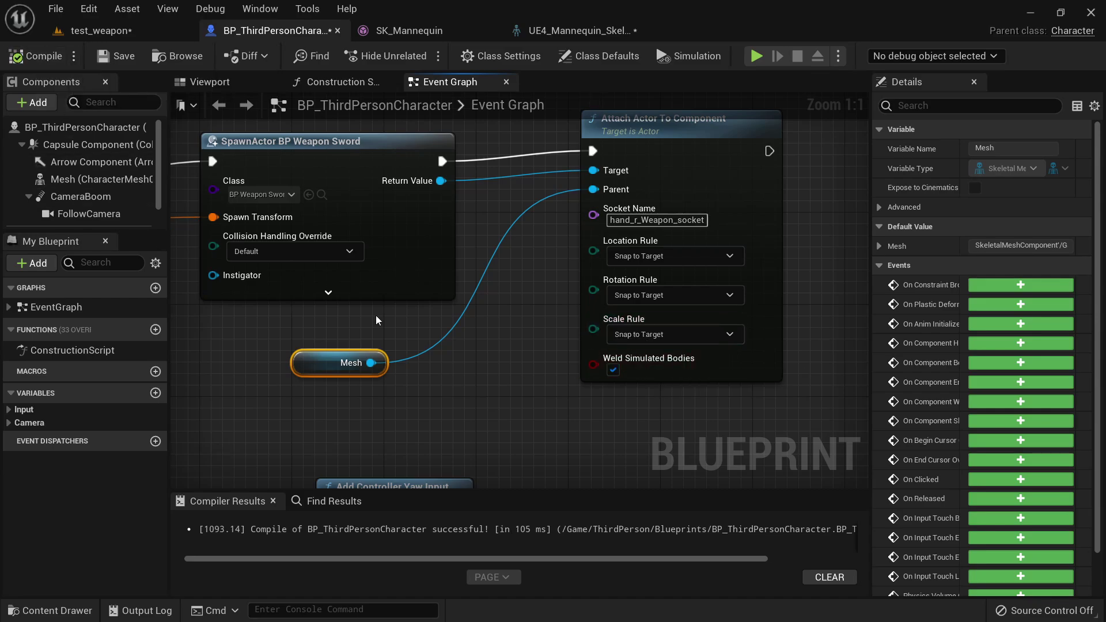
pyautogui.scroll(-3, 653, 327)
pyautogui.moveTo(653, 326); pyautogui.dragTo(582, 338, button='right')
pyautogui.moveTo(433, 372)
pyautogui.mouseDown(button='right')
pyautogui.moveTo(548, 399)
pyautogui.moveTo(433, 358)
pyautogui.mouseUp(button='right')
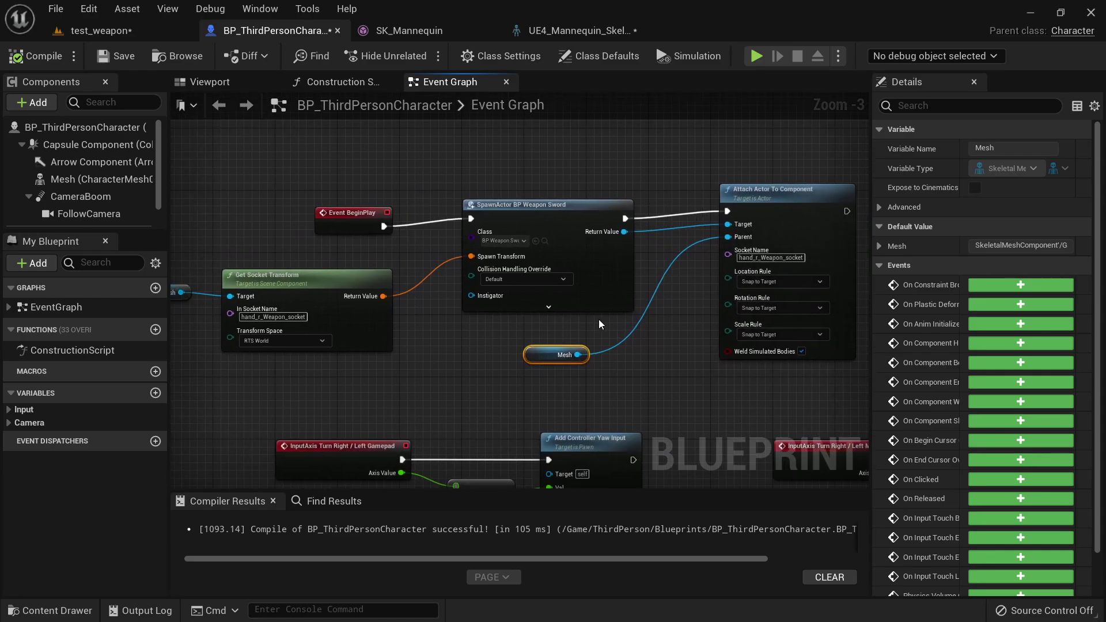
# - Play the test_weapon level from a spot on the floor, run the character around to check the held sword, and stop playing
pyautogui.click(98, 31)
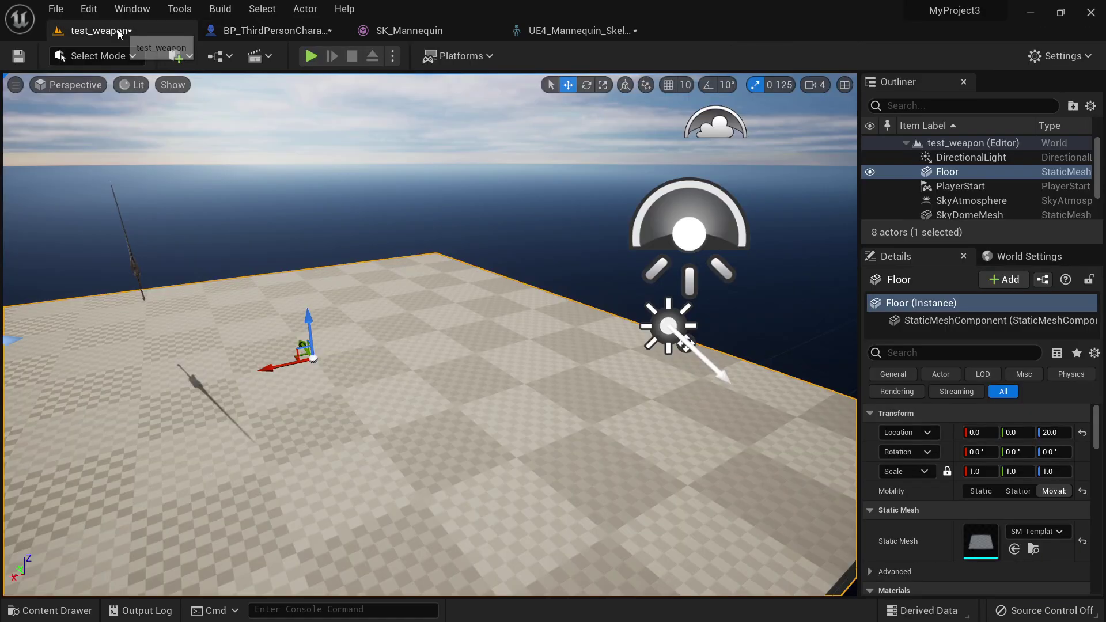
pyautogui.rightClick(437, 458)
pyautogui.click(471, 445)
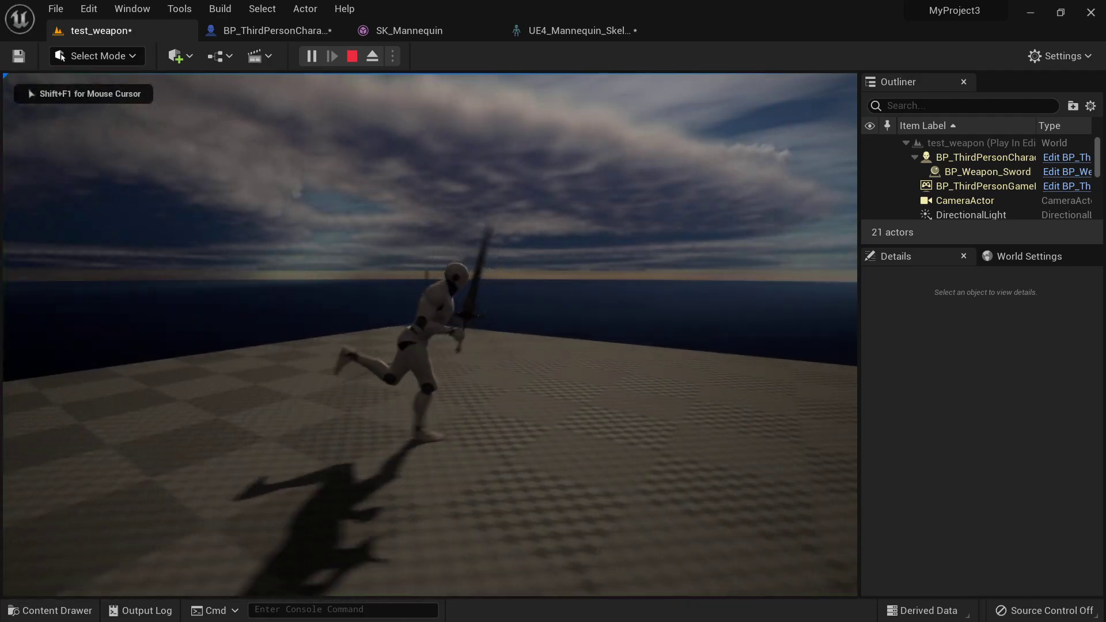
pyautogui.press('w')
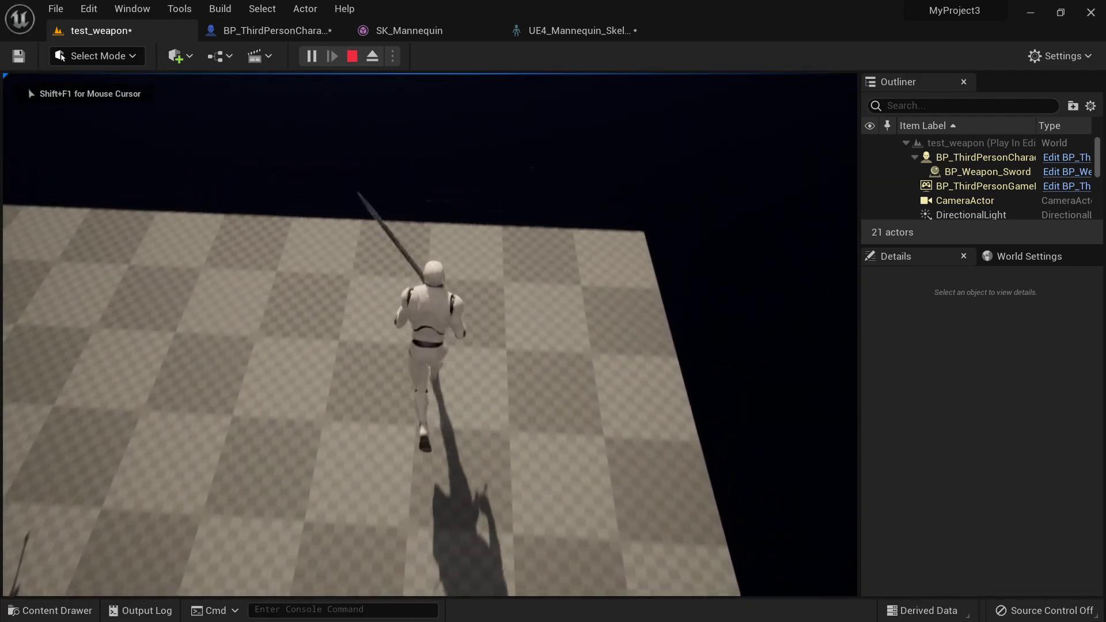
pyautogui.press('s')
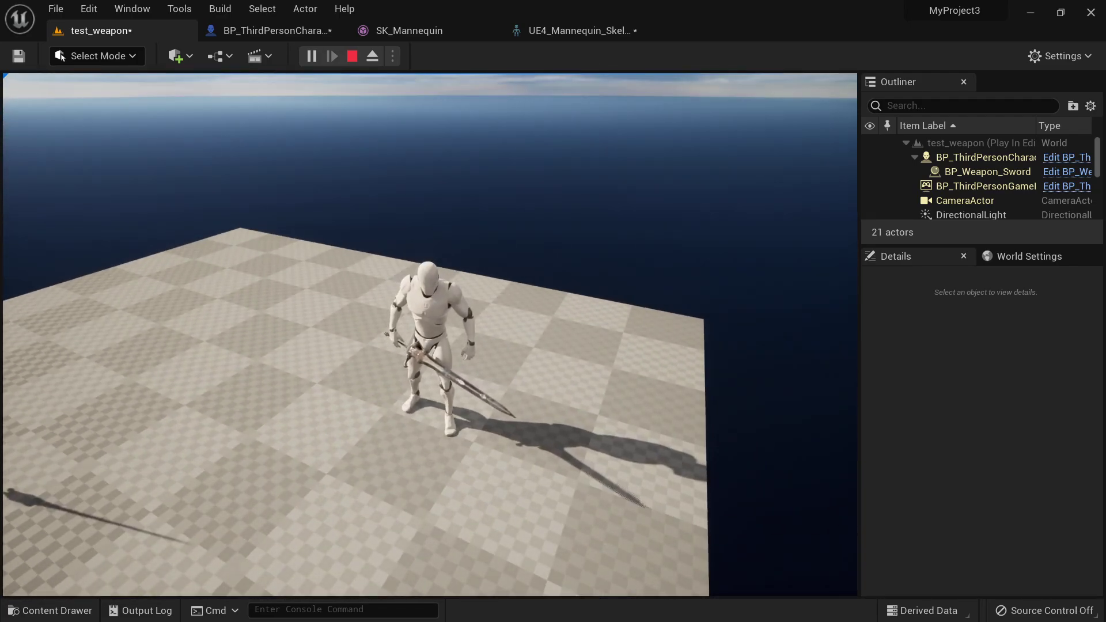
pyautogui.press('w')
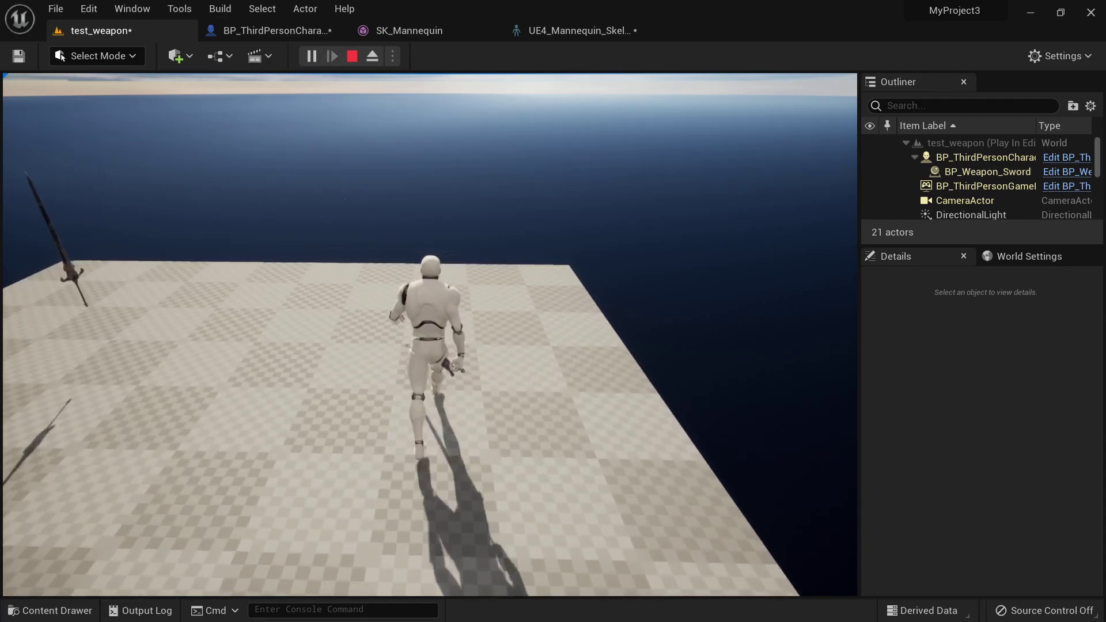
pyautogui.press('a')
pyautogui.press('w')
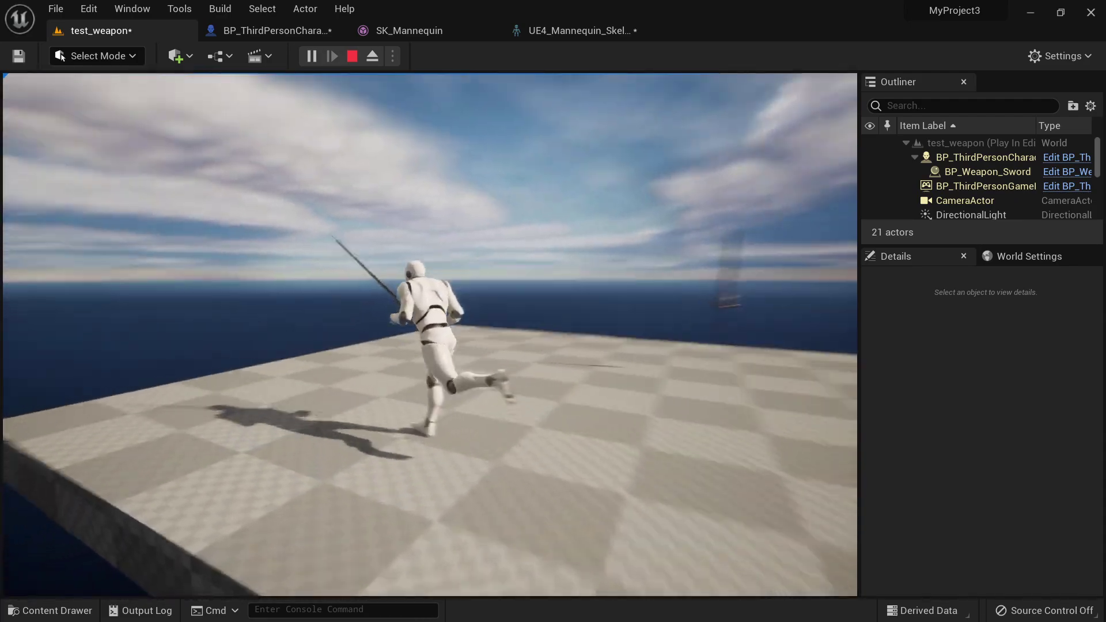
pyautogui.press('s')
pyautogui.press('a')
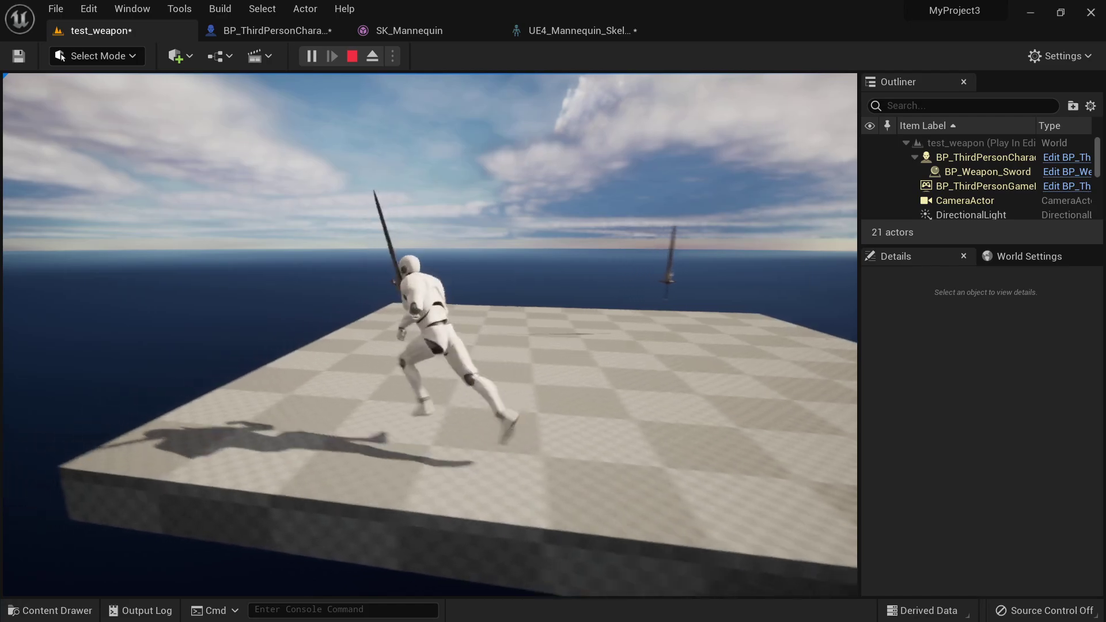
pyautogui.press('d')
pyautogui.press('Escape')
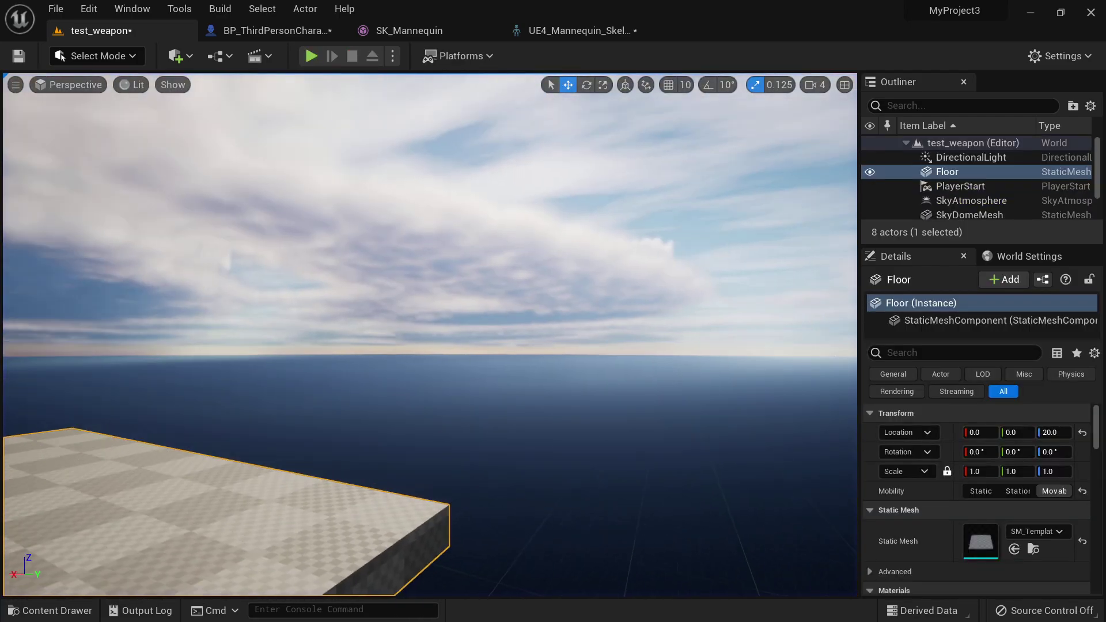
# - Play the level again from another spot on the floor
pyautogui.moveTo(430, 334); pyautogui.dragTo(362, 363, button='right')
pyautogui.click(379, 455)
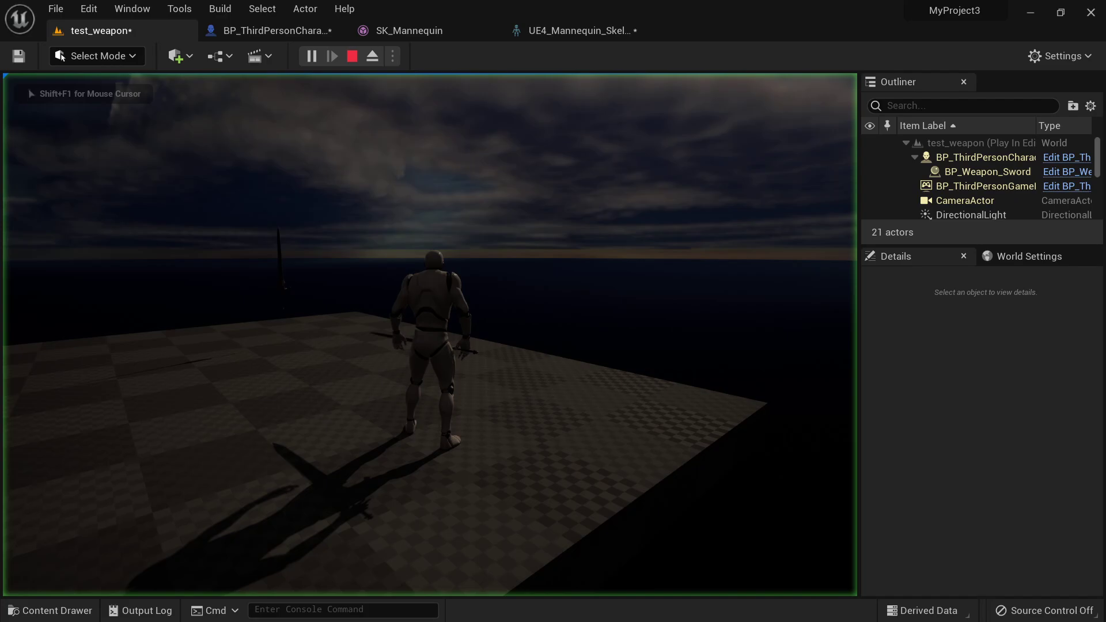